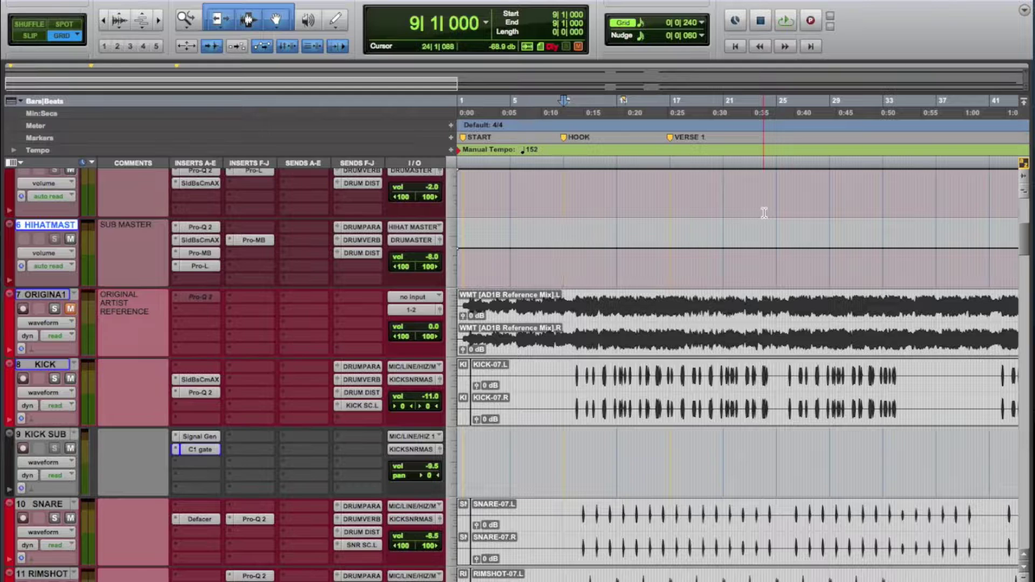
Step: Solo the ORIGINAL ARTIST REFERENCE track, play it from the HOOK marker, and unsolo it after stopping at about bar 18
click(53, 309)
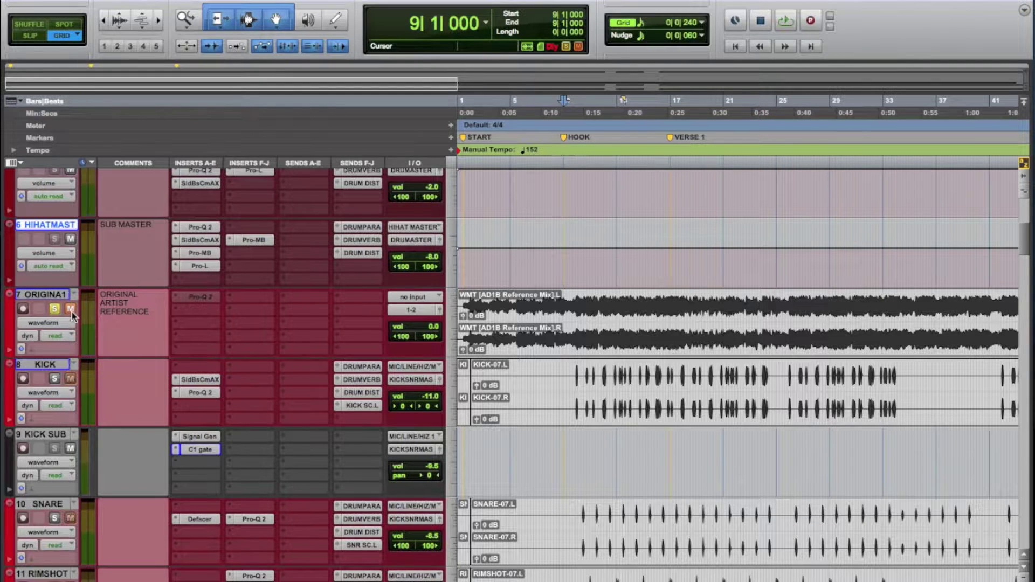
key(space)
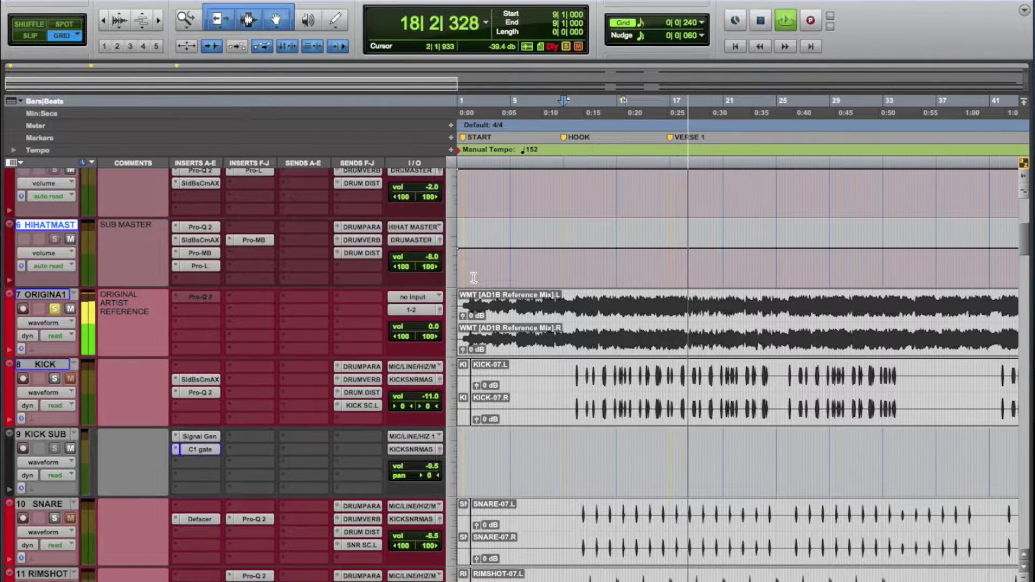
key(space)
click(53, 309)
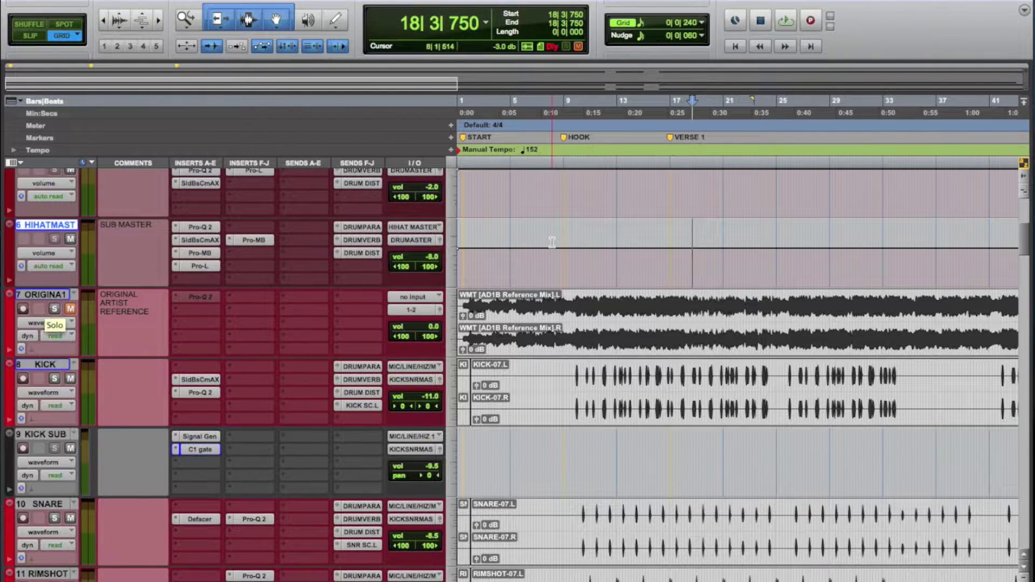
Step: Recall memory location 2 at the HOOK and play the full mix from bar 9 to about bar 18
key(KP_Decimal)
key(KP_2)
key(KP_Decimal)
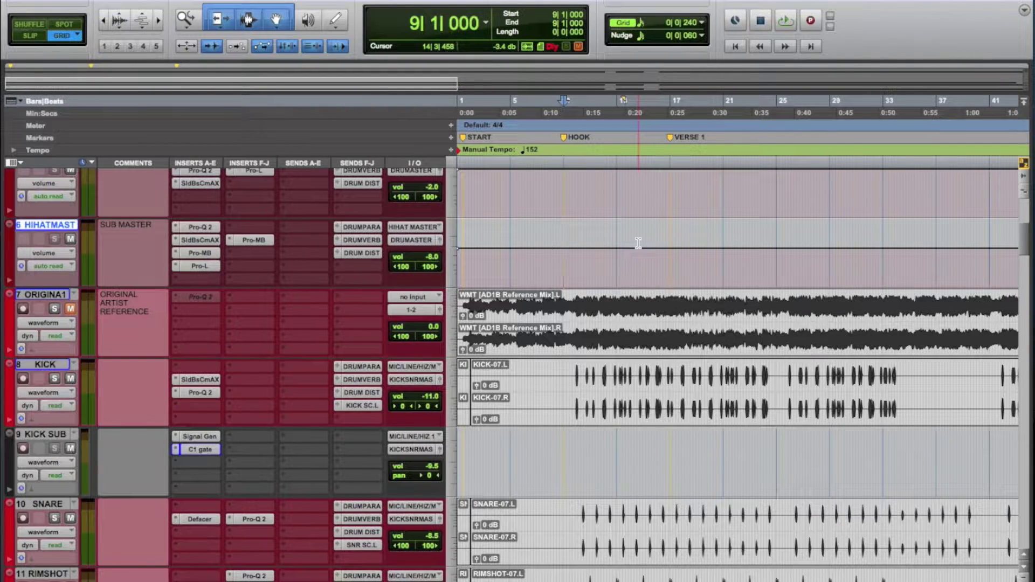
key(space)
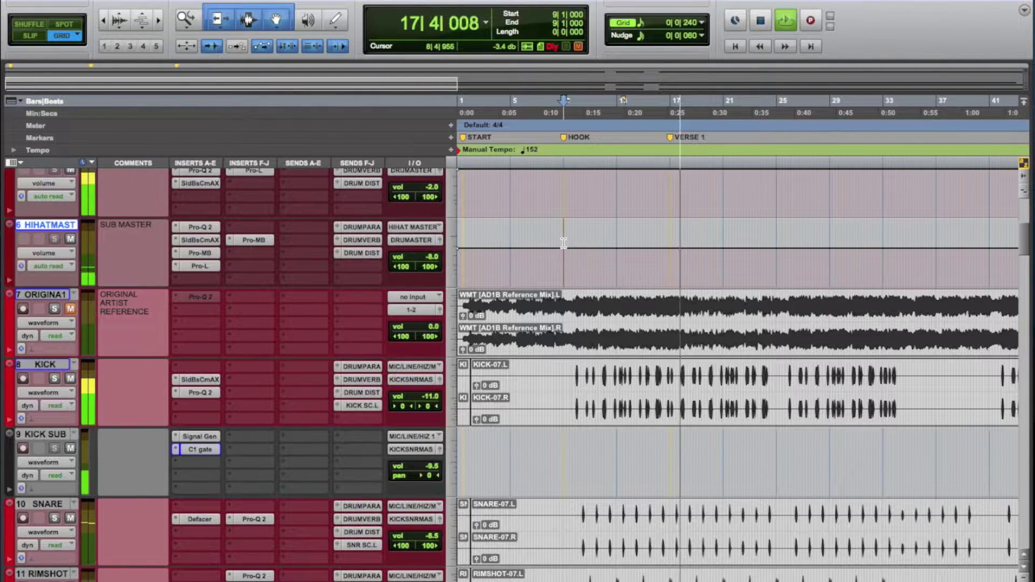
key(space)
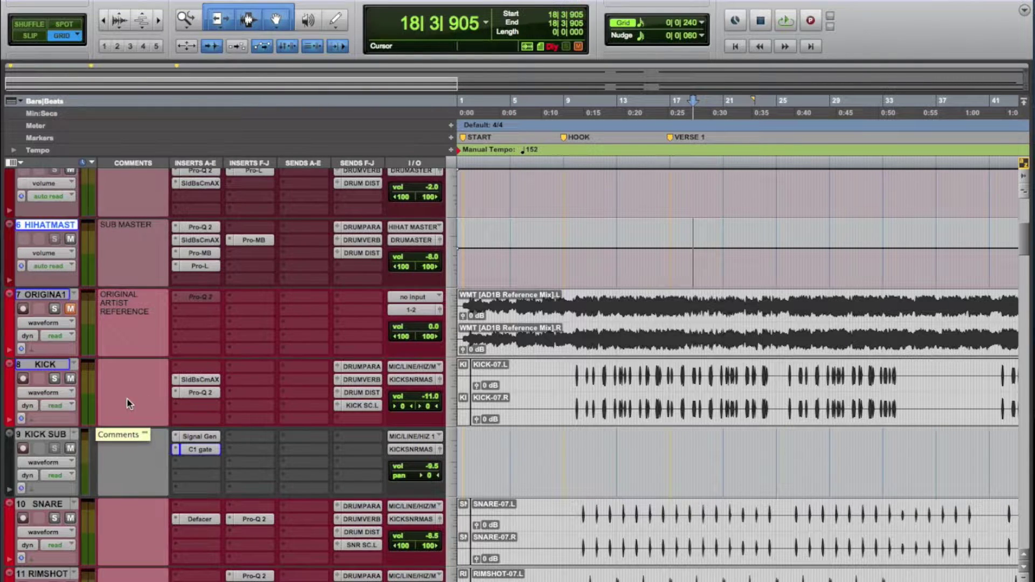
Step: Solo the KICK track and play it from bar 9 to about bar 14
click(54, 378)
click(563, 414)
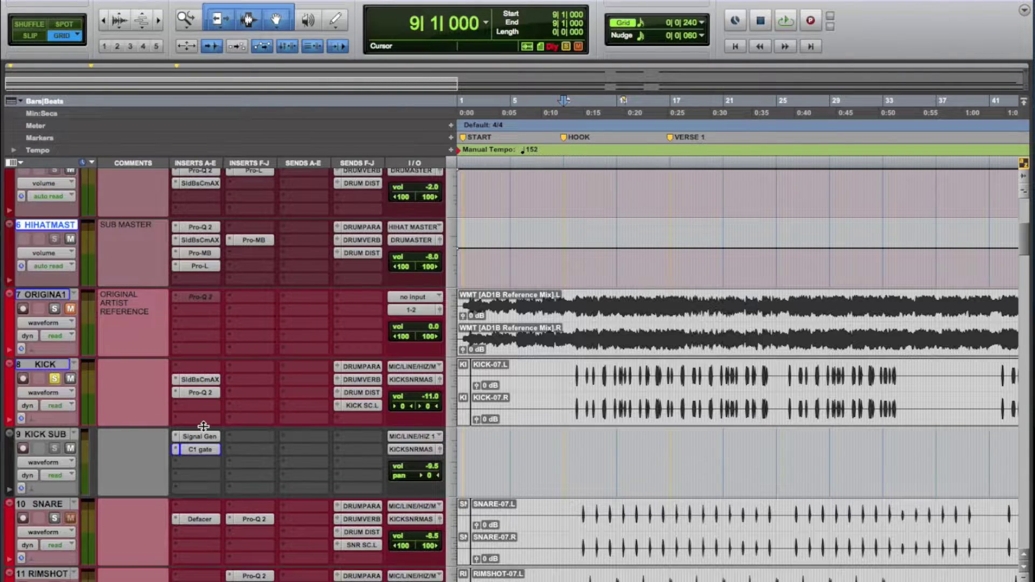
key(space)
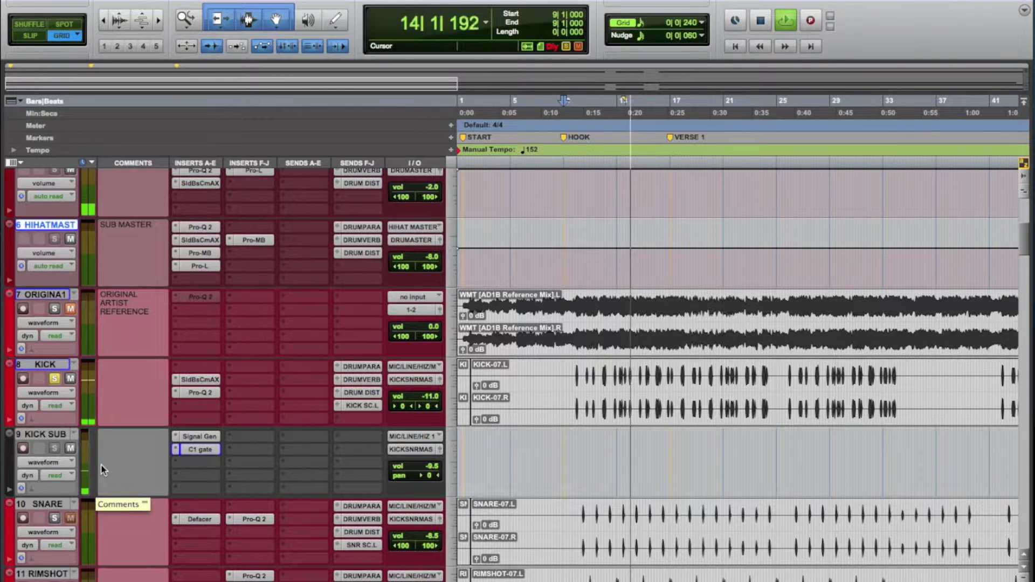
key(space)
Step: Mute KICK SUB, bypass the Solid Bus Comp and Pro-Q 2 inserts on KICK, and play the raw kick from the HOOK
click(70, 448)
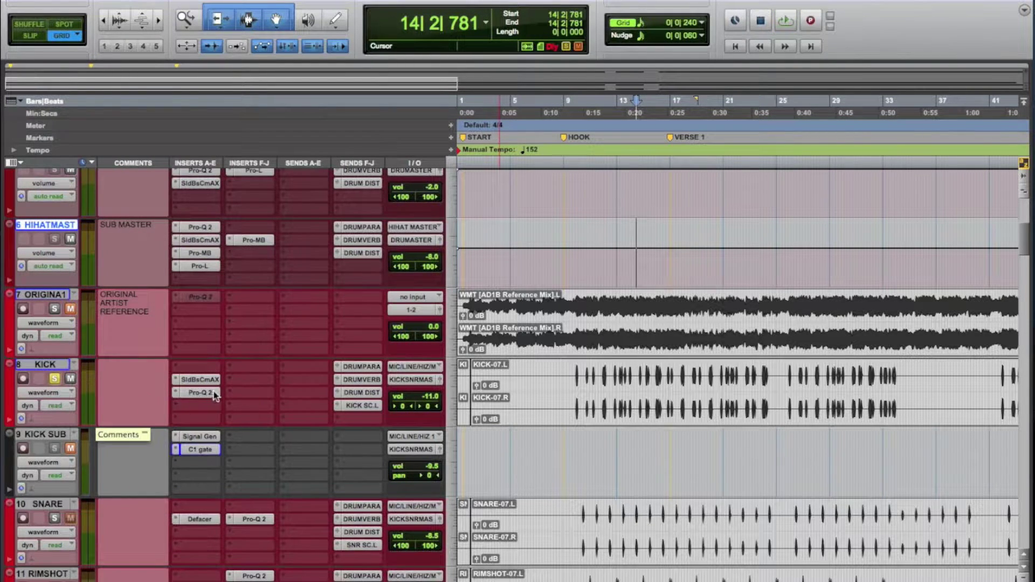
drag(214, 396, 199, 379)
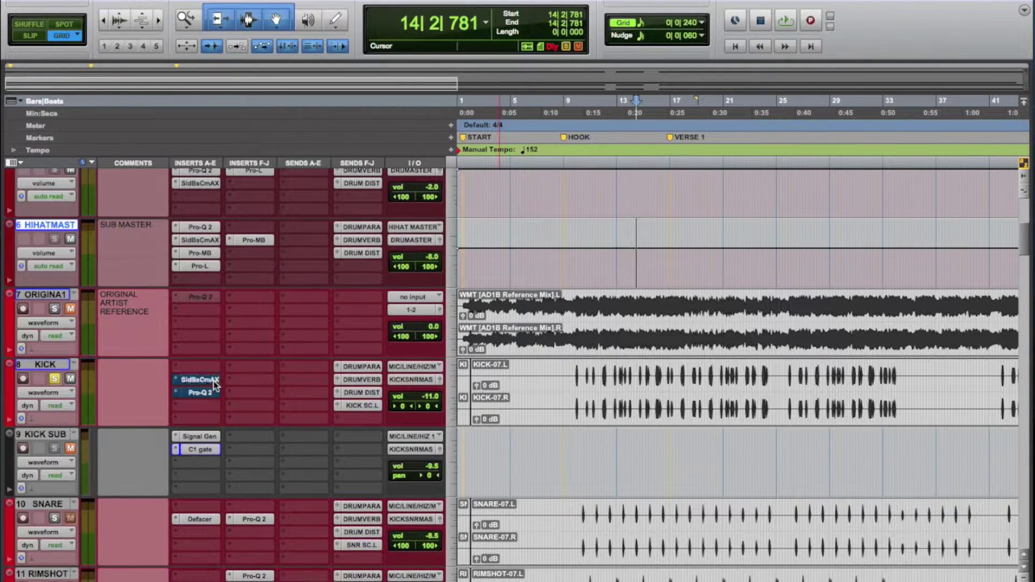
click(563, 379)
key(space)
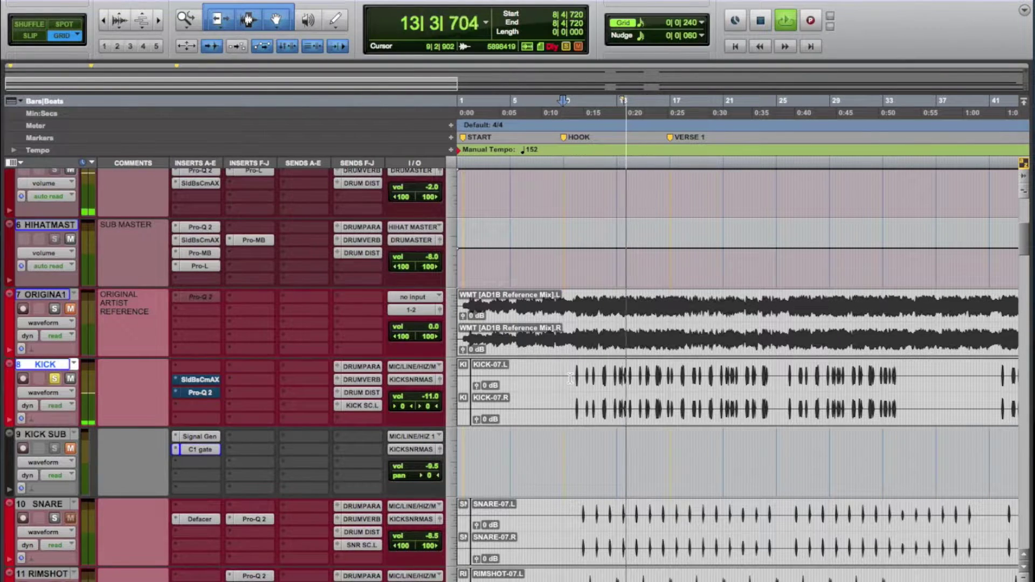
key(space)
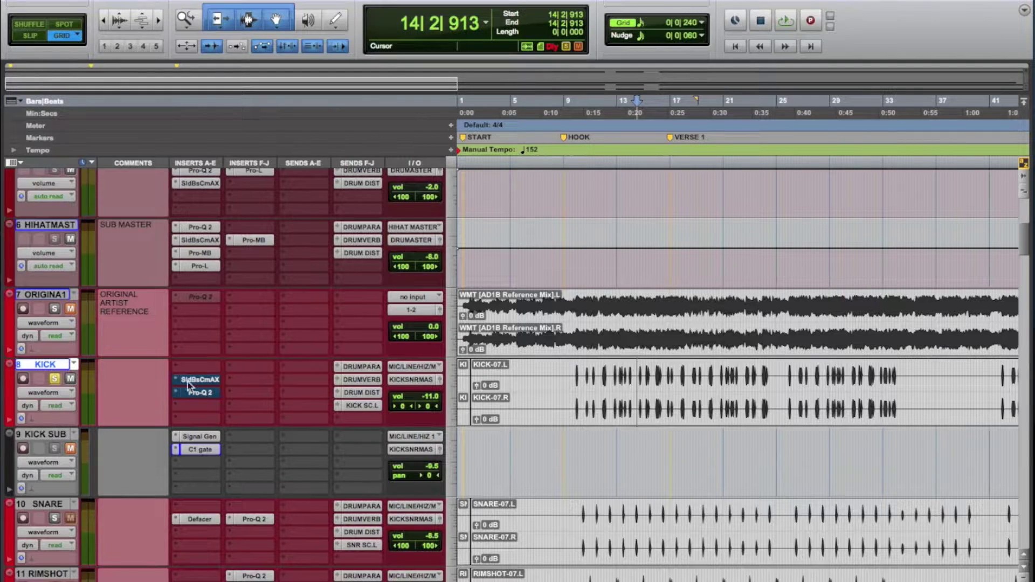
Step: Unmute the KICK SUB track and open the KICK track's Solid Bus Comp with its bypass off
click(54, 436)
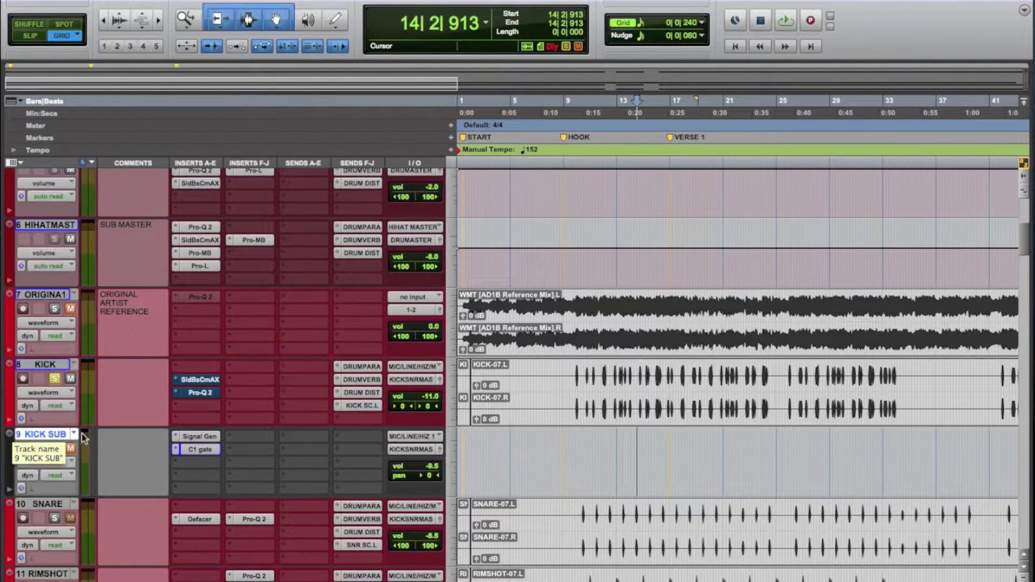
click(70, 449)
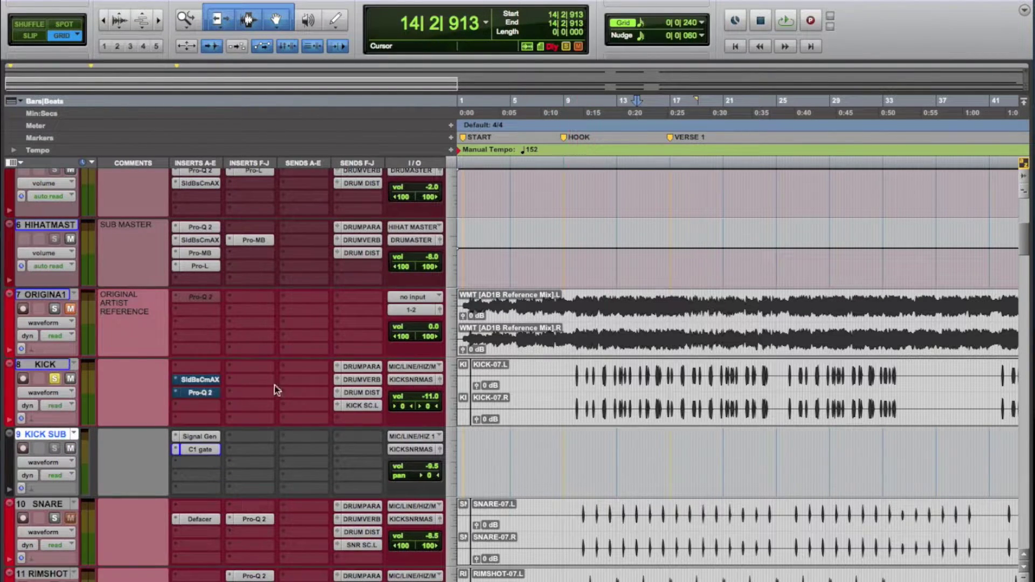
click(199, 380)
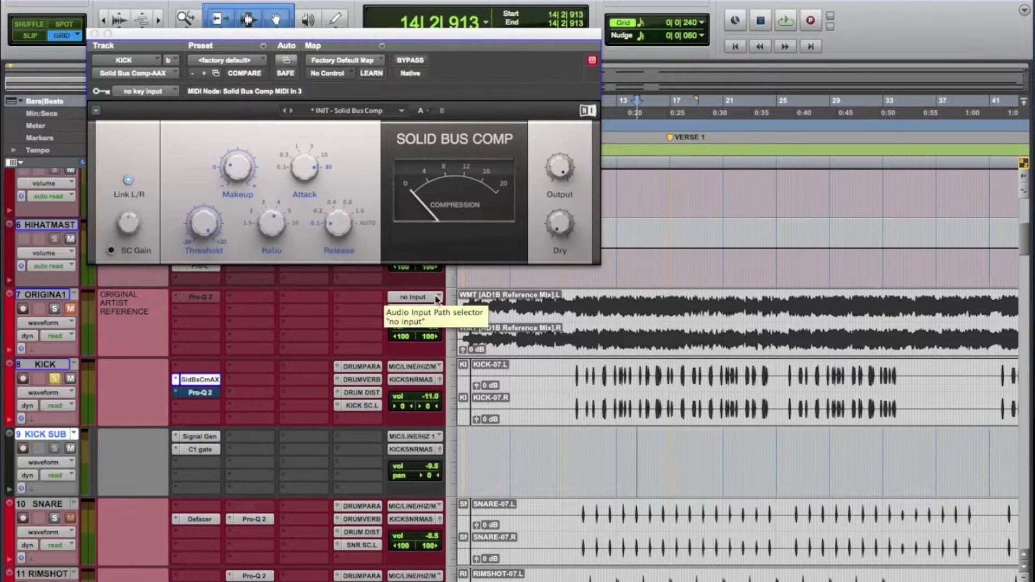
Step: Examine individual kick hits on the KICK waveform between bars 9 and 12, highlighting single hits and the closely spaced pair
click(569, 374)
key(t)
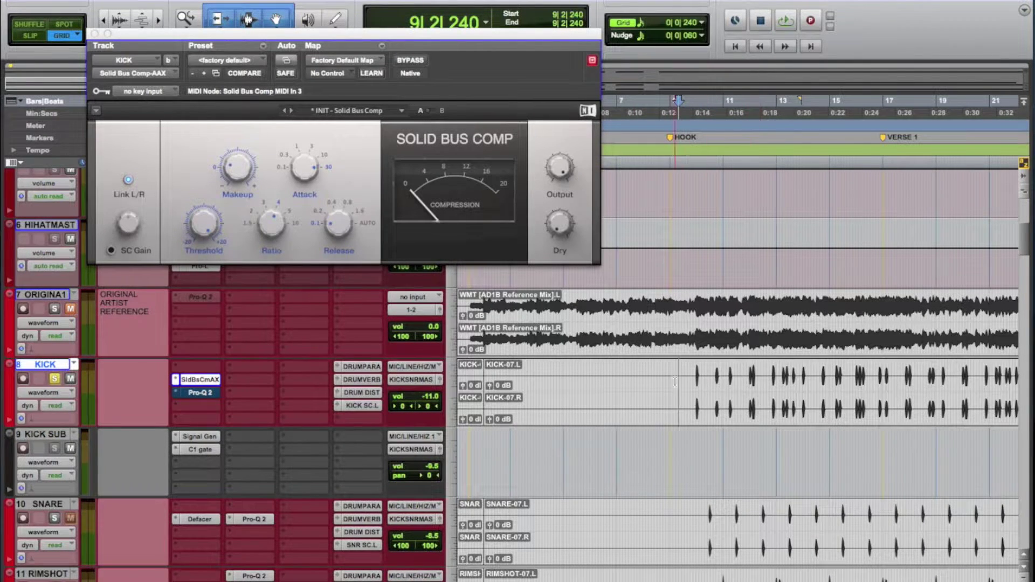
click(712, 377)
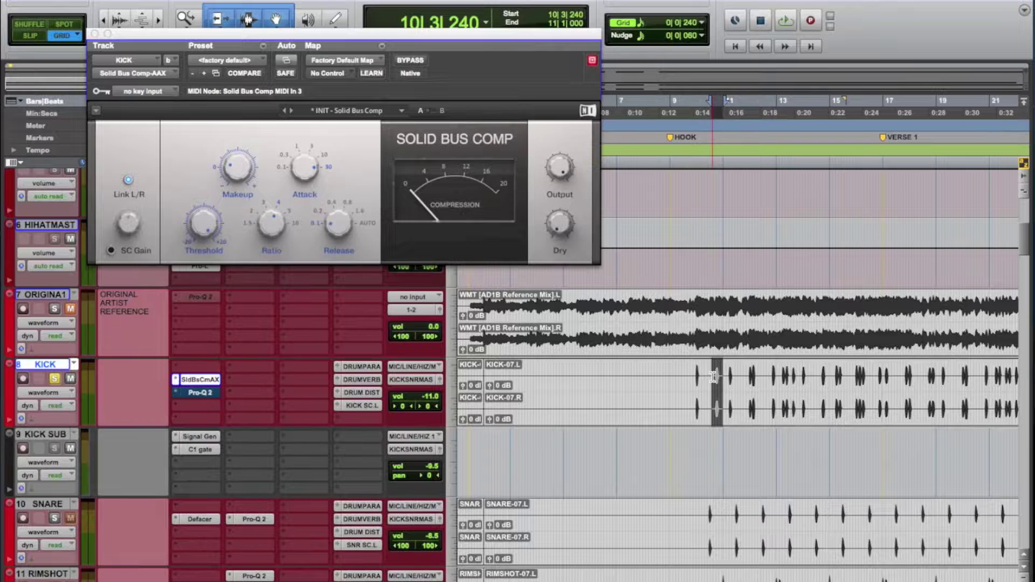
key(t)
key(t)
click(672, 374)
drag(672, 373, 691, 374)
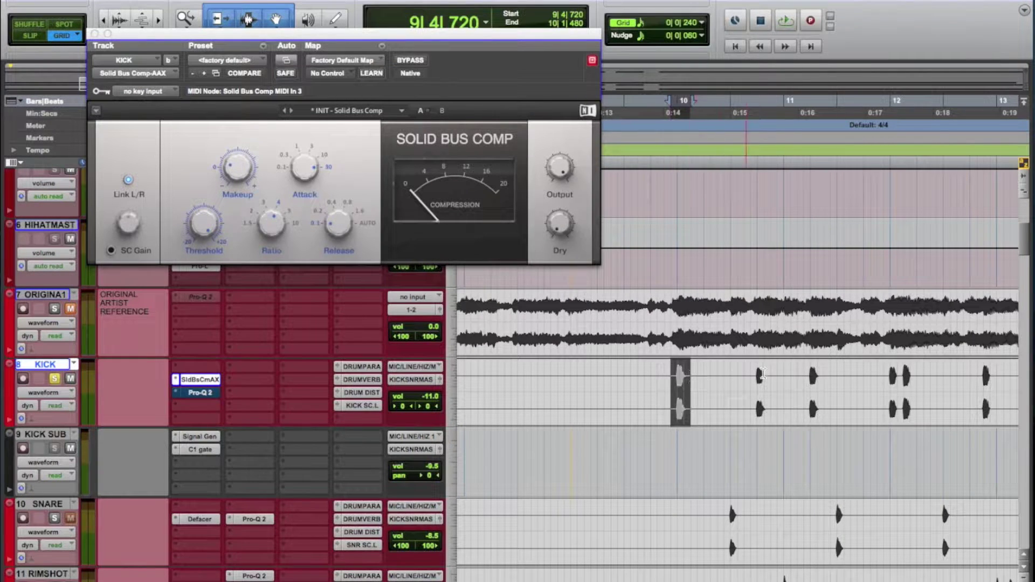
drag(756, 374, 766, 374)
drag(885, 376, 911, 376)
key(r)
key(r)
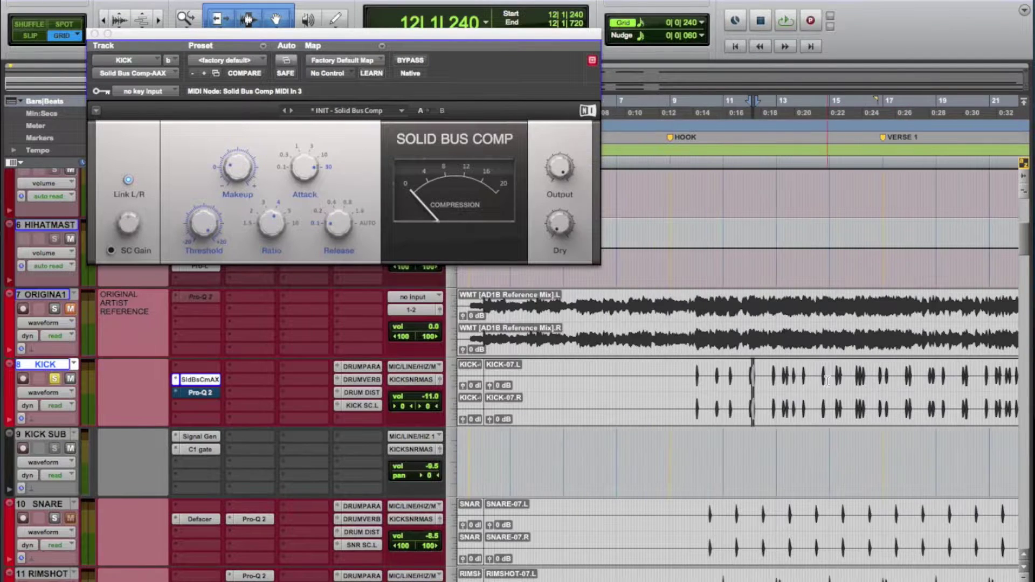
Step: Play the KICK track from bar 10 with the Solid Bus Comp active
key(space)
click(706, 370)
mouse_move(207, 229)
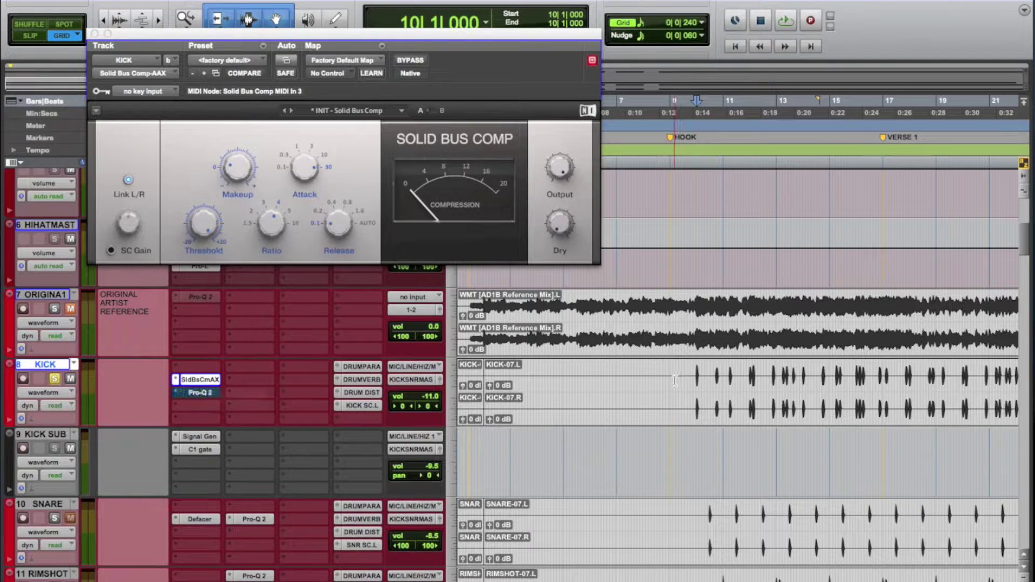
key(space)
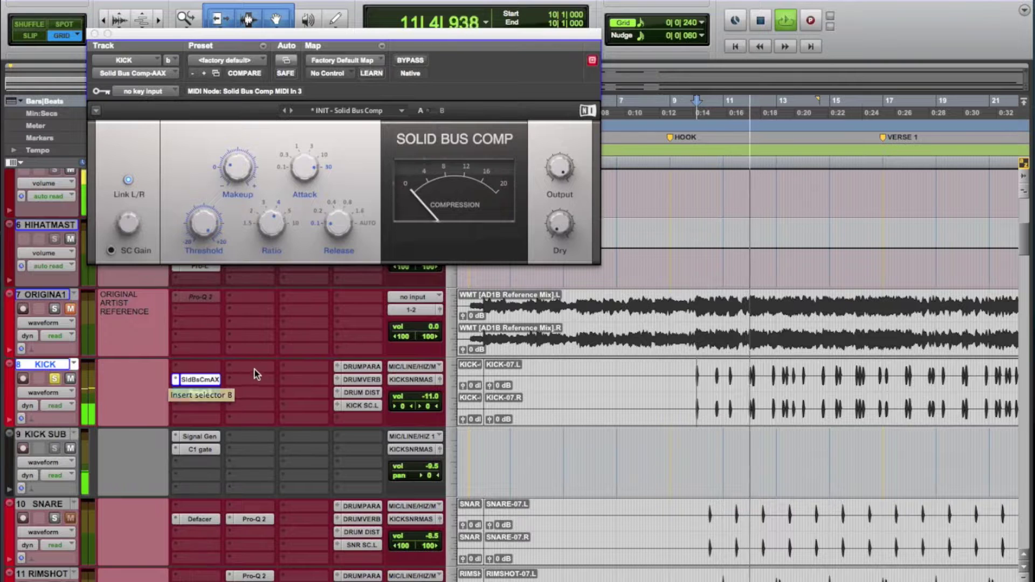
key(space)
Step: Compare the kick with Solid Bus Comp bypassed and re-enabled while playing from 9|4|240
super+click(204, 381)
click(692, 387)
key(space)
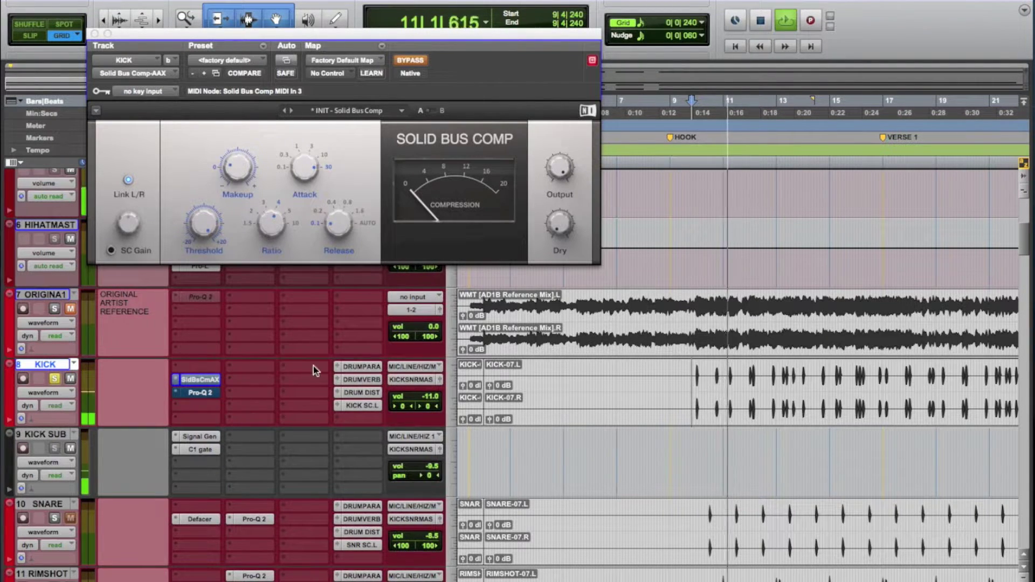
super+click(211, 381)
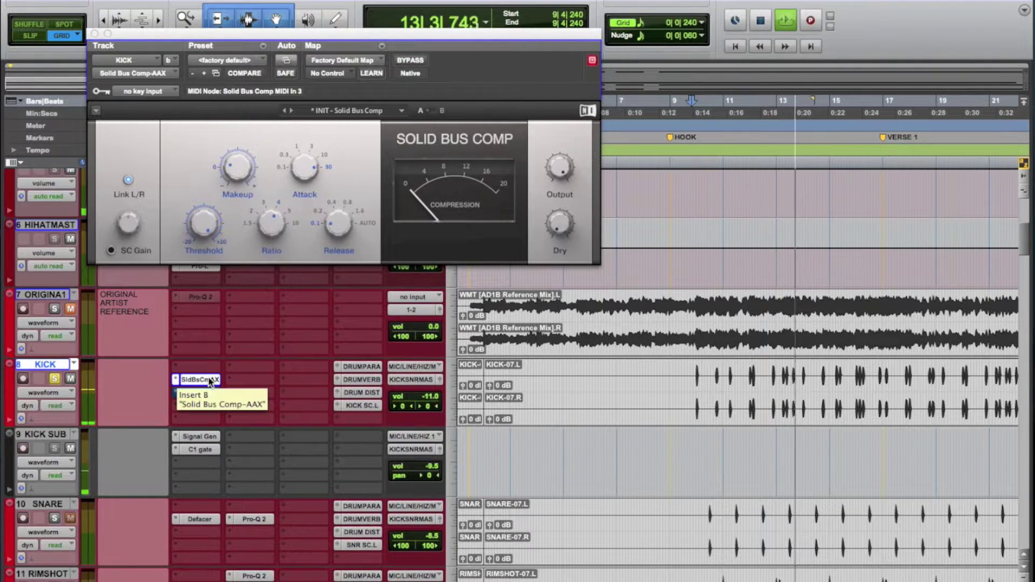
key(space)
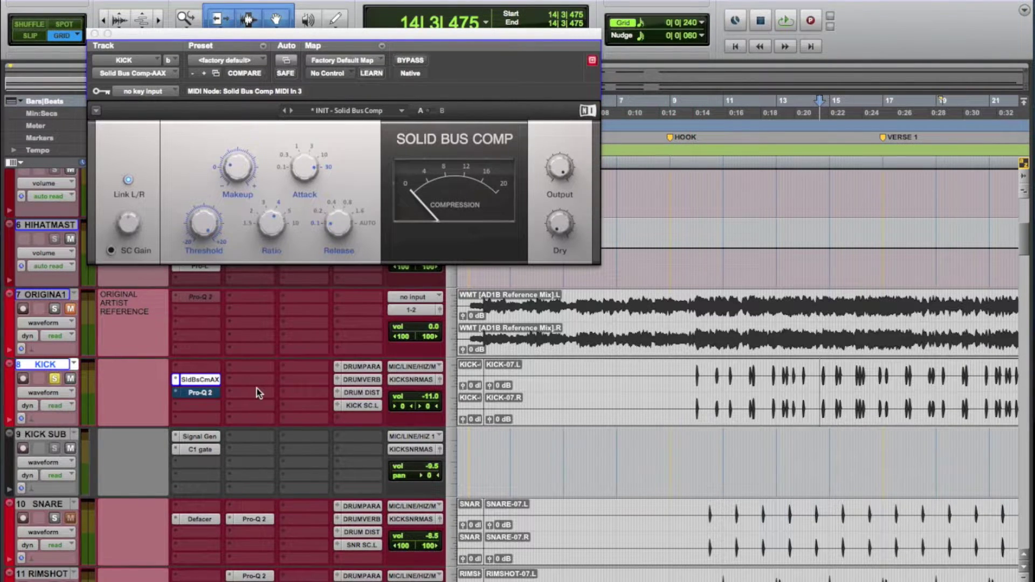
Step: Open the KICK track's Pro-Q 2 with its bypass off and play the kick selection from 9|3|480 to 12|3|000
click(195, 393)
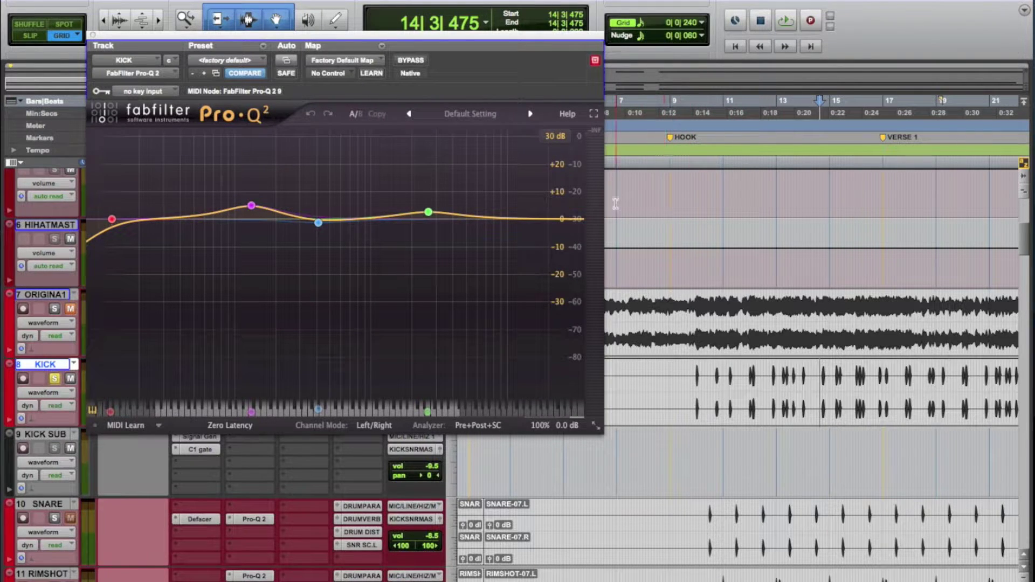
drag(689, 372, 764, 374)
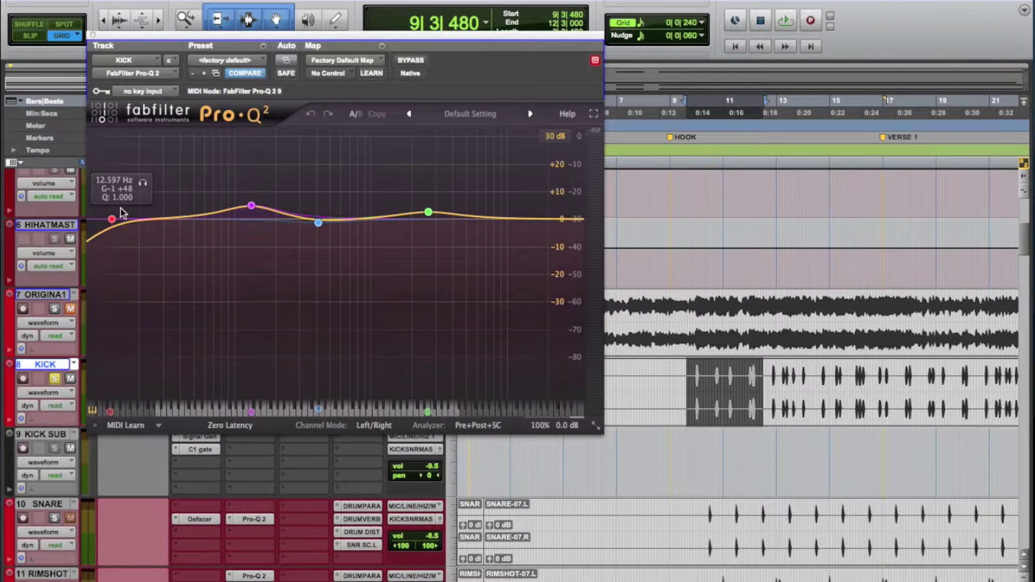
key(space)
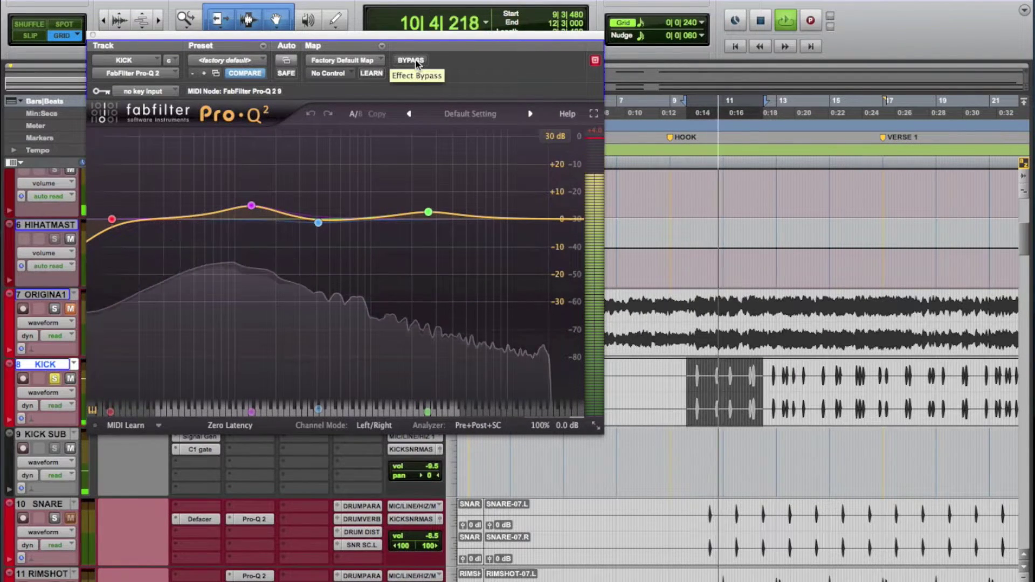
Step: Compare the kick with Pro-Q 2 bypassed and re-enabled during playback of the selection
drag(420, 38, 445, 38)
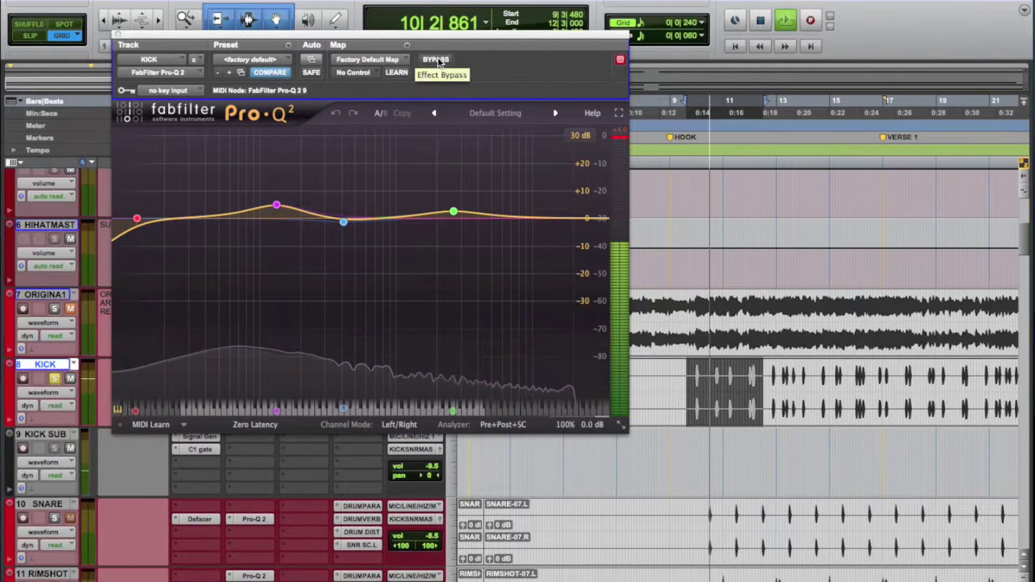
click(437, 59)
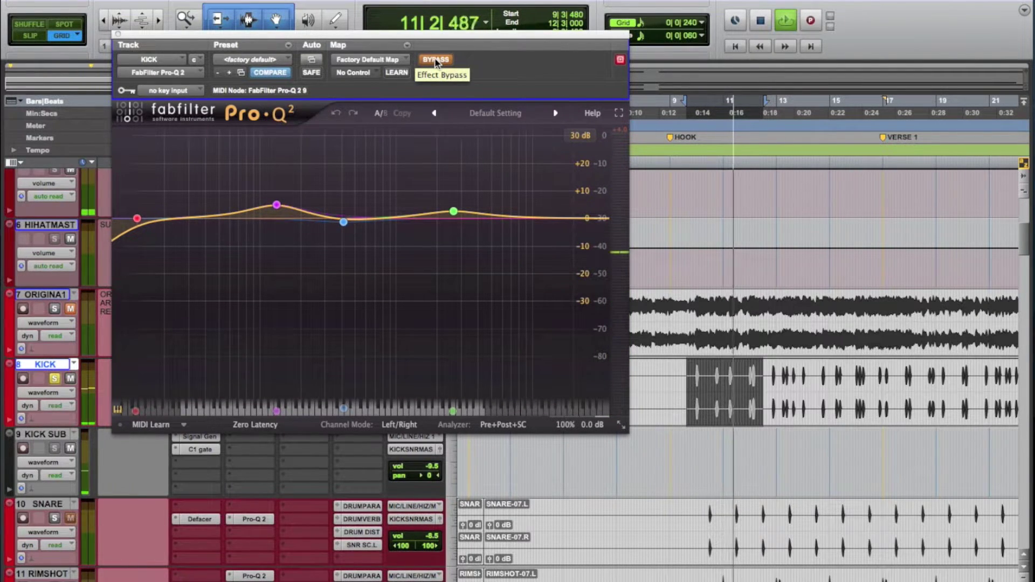
click(436, 60)
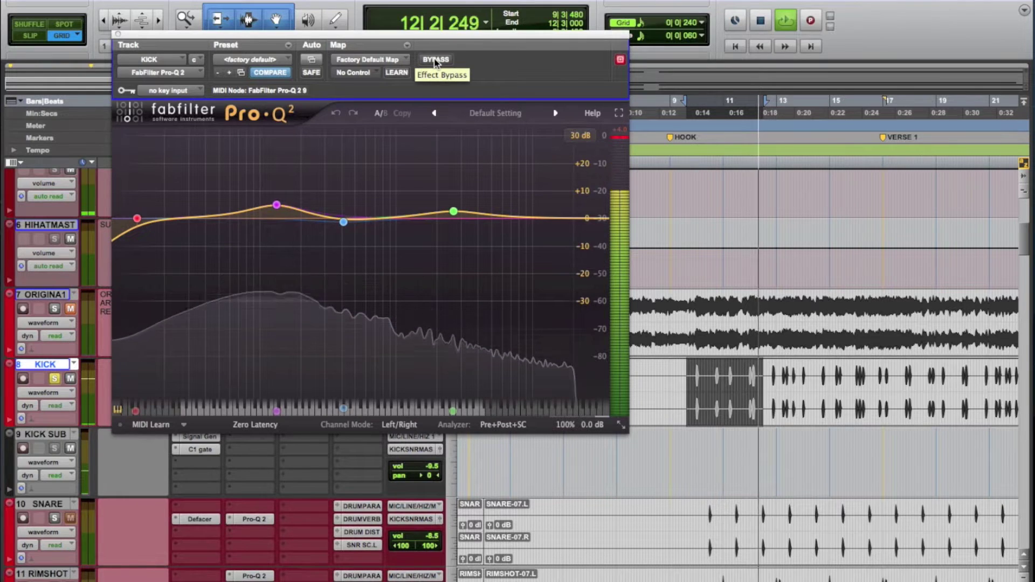
key(space)
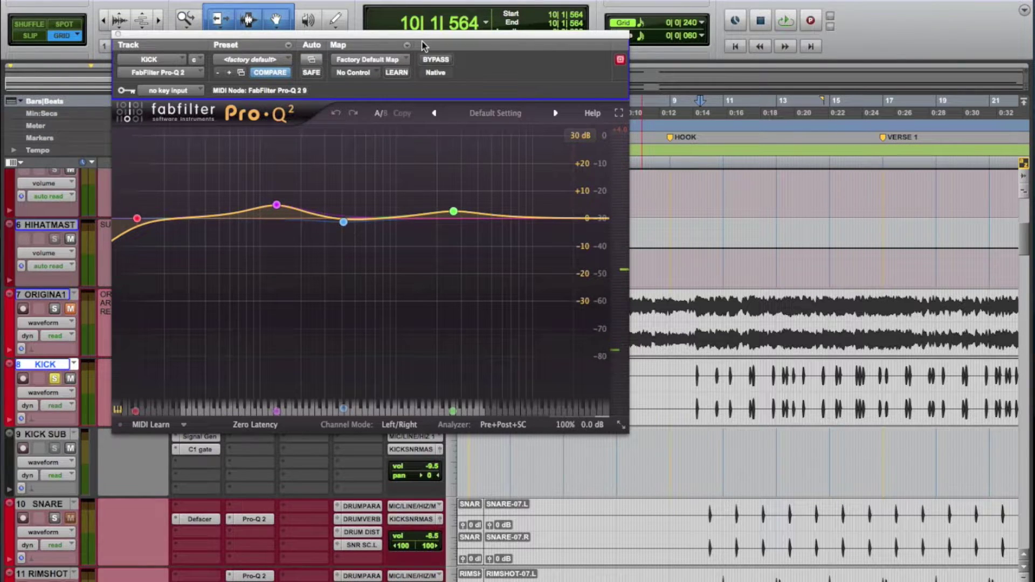
Step: Select the kick hits from 9|4|240 to 11|2|720 and audition only the 12.597 Hz Pro-Q 2 band during playback
drag(699, 369, 734, 381)
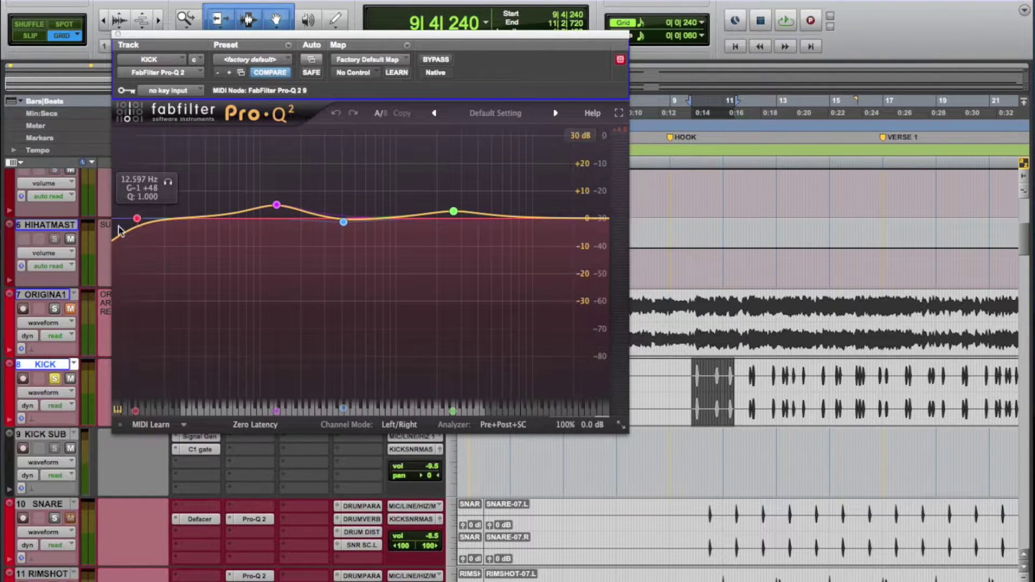
click(168, 184)
key(space)
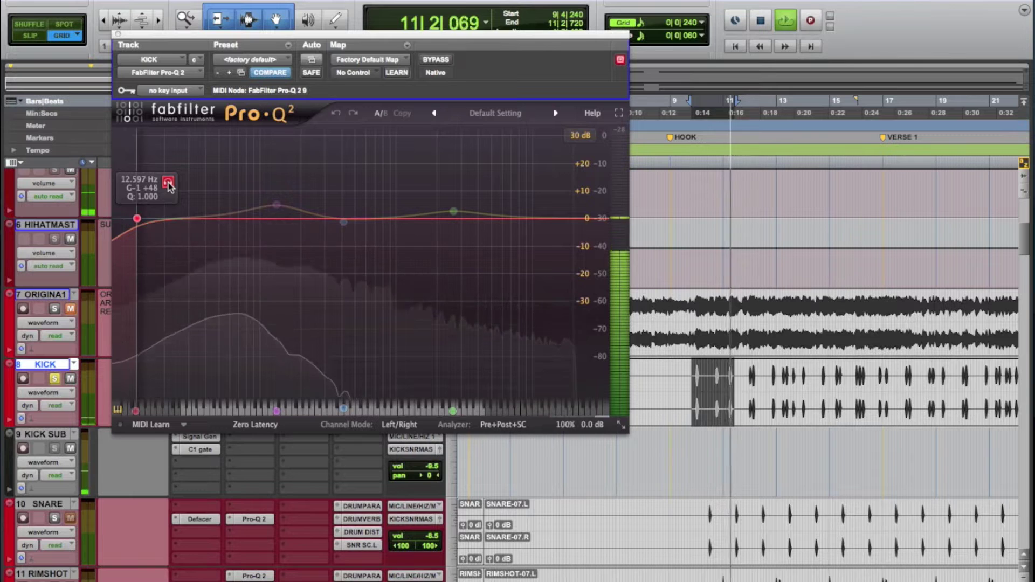
key(space)
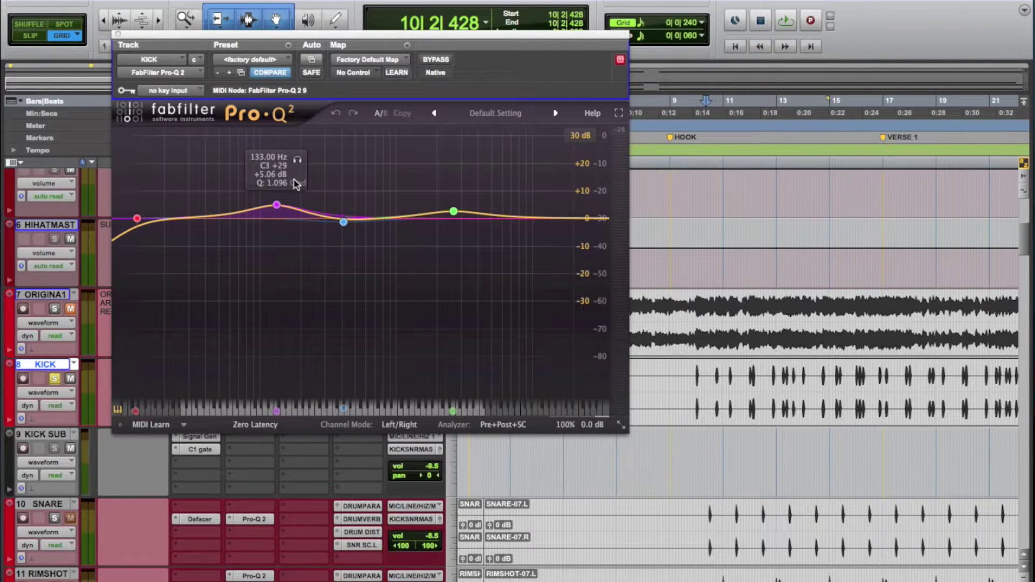
Step: Select the kick hits starting at 9|3|480 and audition only the 133.00 Hz Pro-Q 2 band during playback
drag(687, 375, 761, 373)
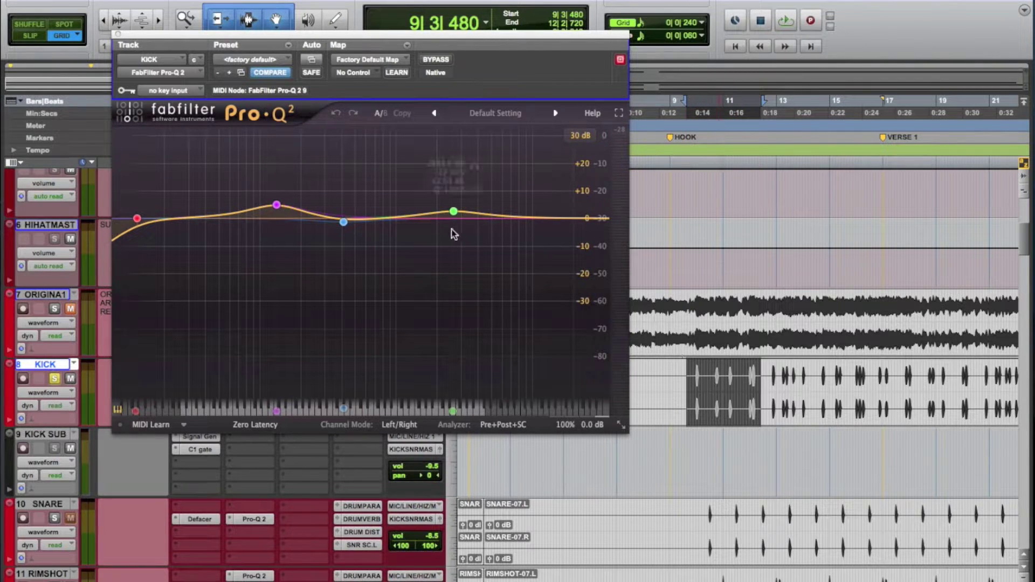
mouse_move(273, 163)
key(space)
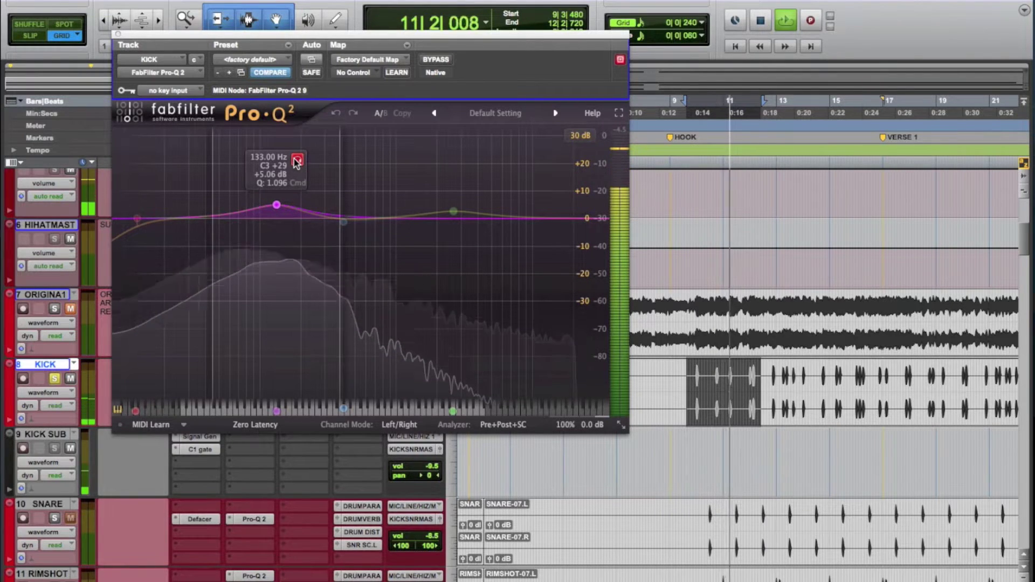
key(space)
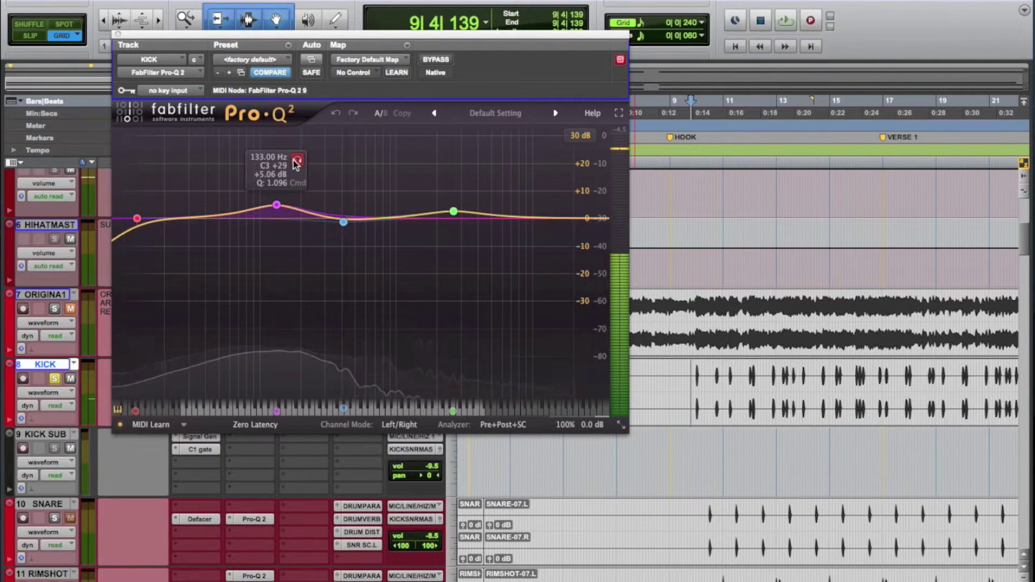
Step: Select the kick hits from 9|2|720 to 12|3|000 and audition only the 411.69 Hz Pro-Q 2 band
mouse_move(350, 232)
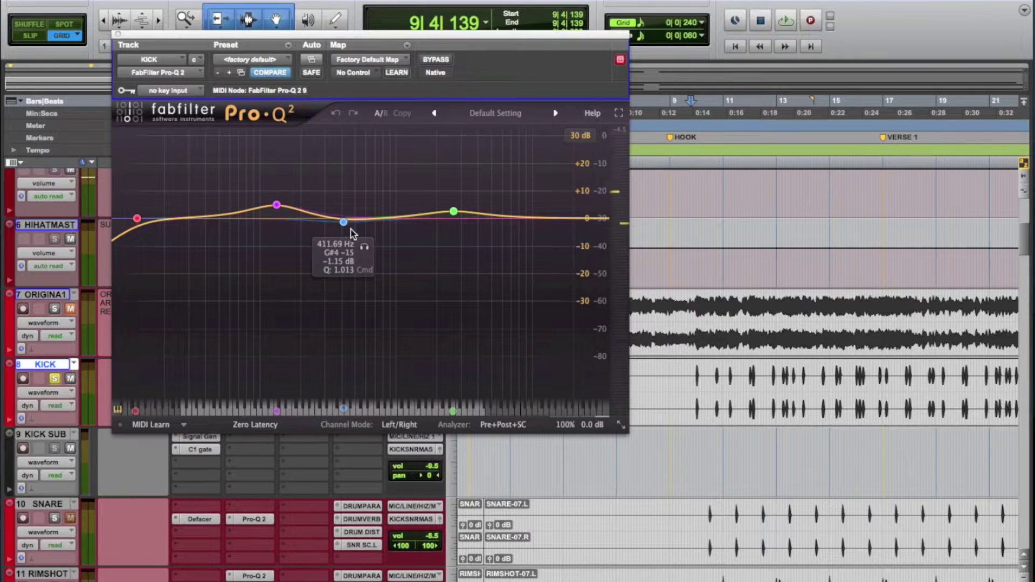
drag(682, 378, 763, 373)
mouse_move(364, 246)
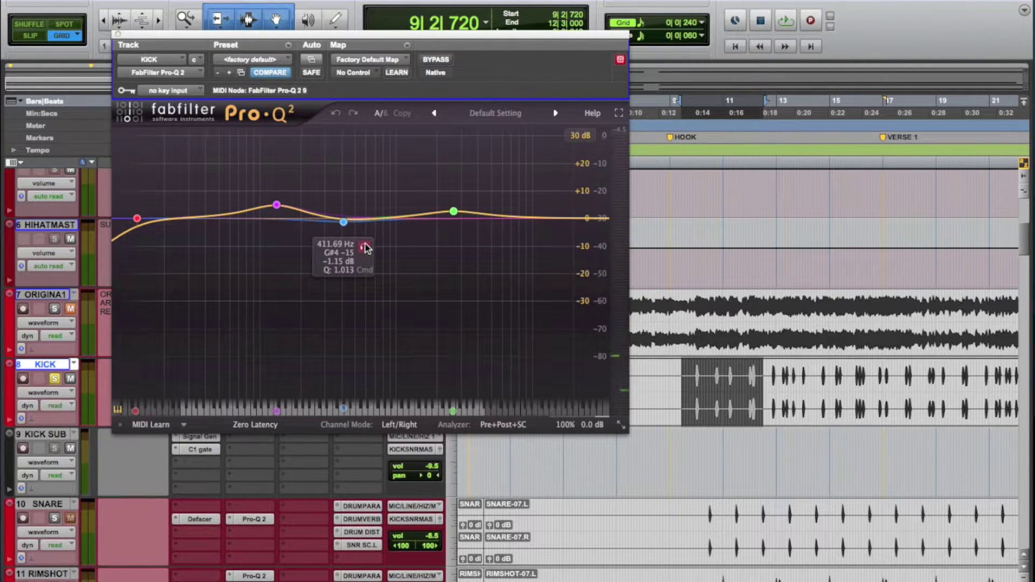
key(space)
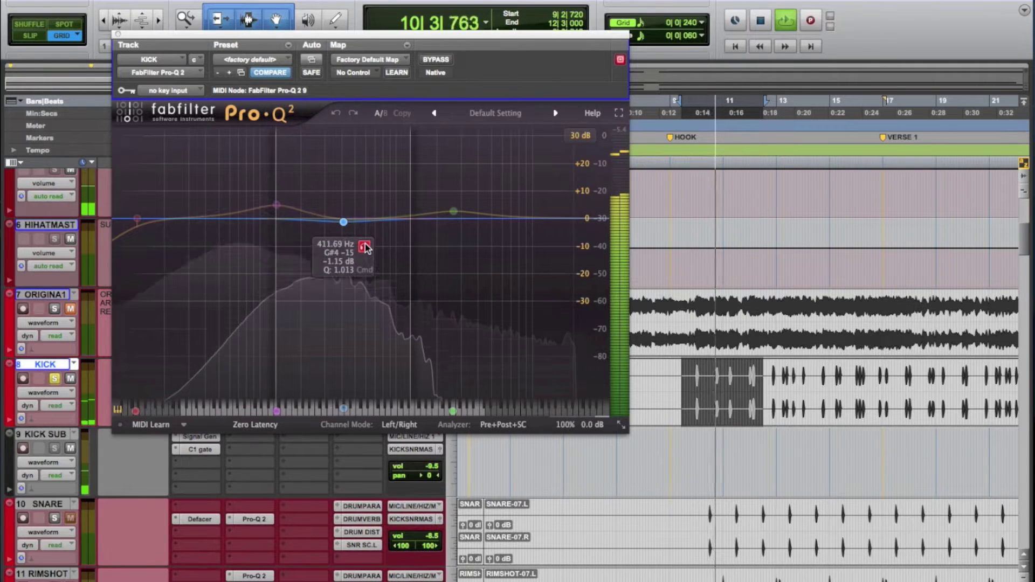
key(space)
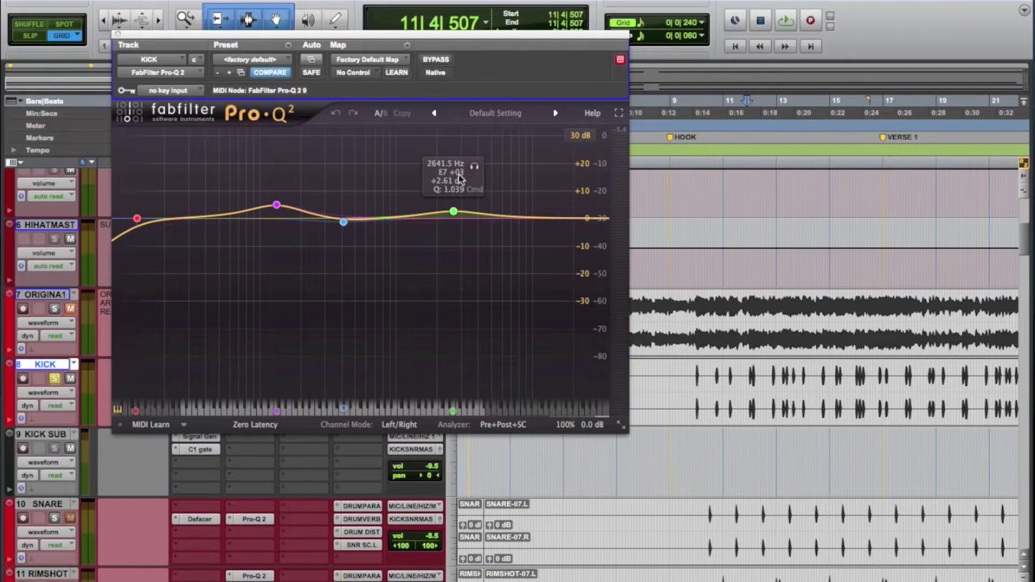
Step: Select the kick hits starting at 9|4|240 and audition only the 2641.5 Hz Pro-Q 2 band
drag(693, 372, 759, 370)
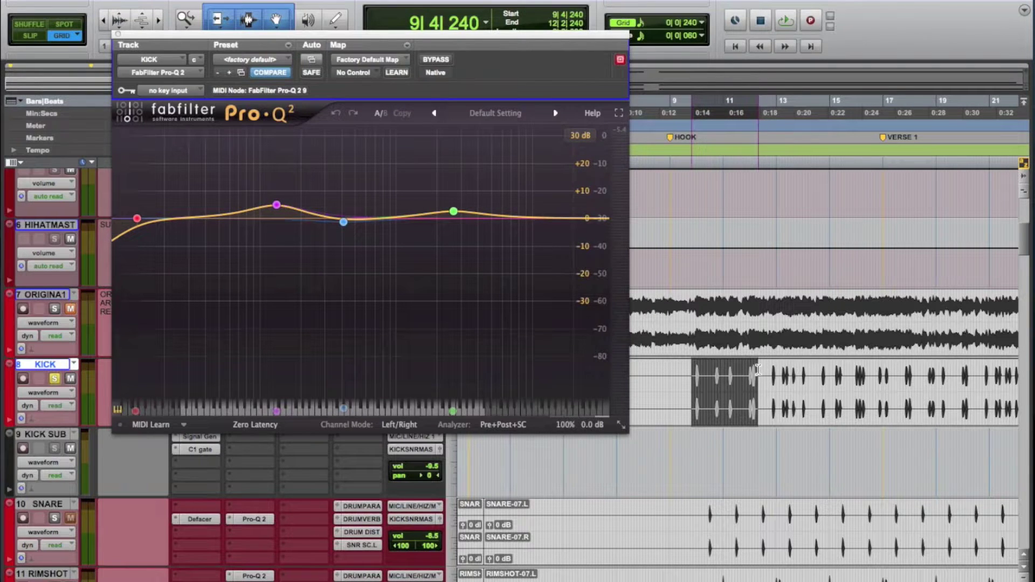
click(474, 167)
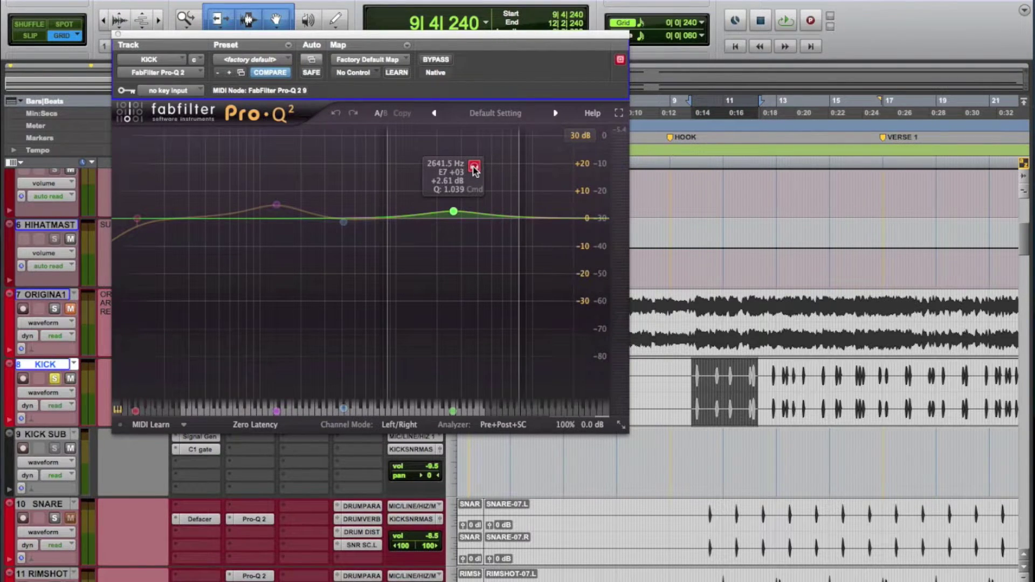
key(space)
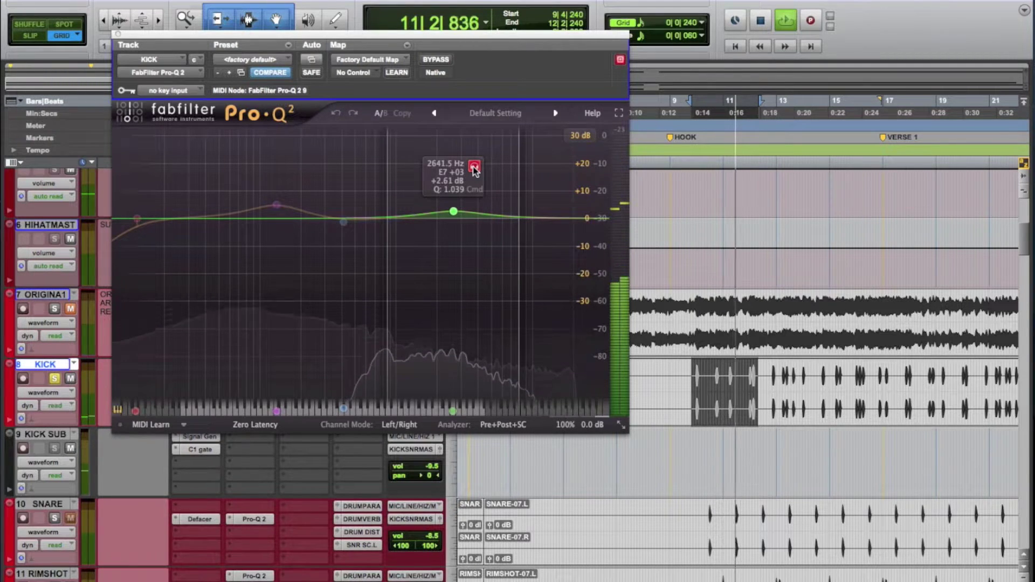
key(space)
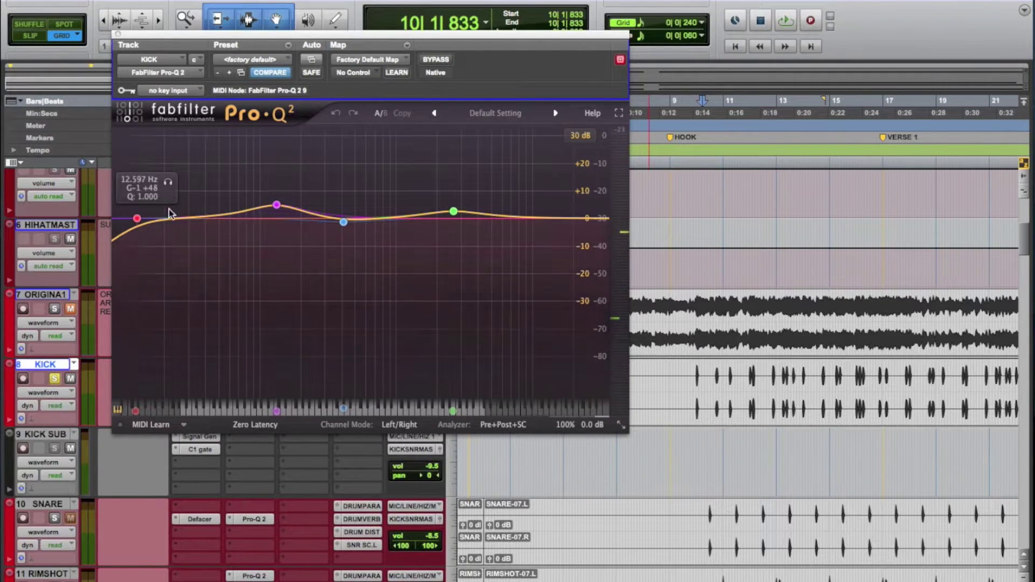
Step: Play the kick from 9|4|240 through the complete Pro-Q 2 curve with no band isolated
double_click(358, 219)
double_click(358, 219)
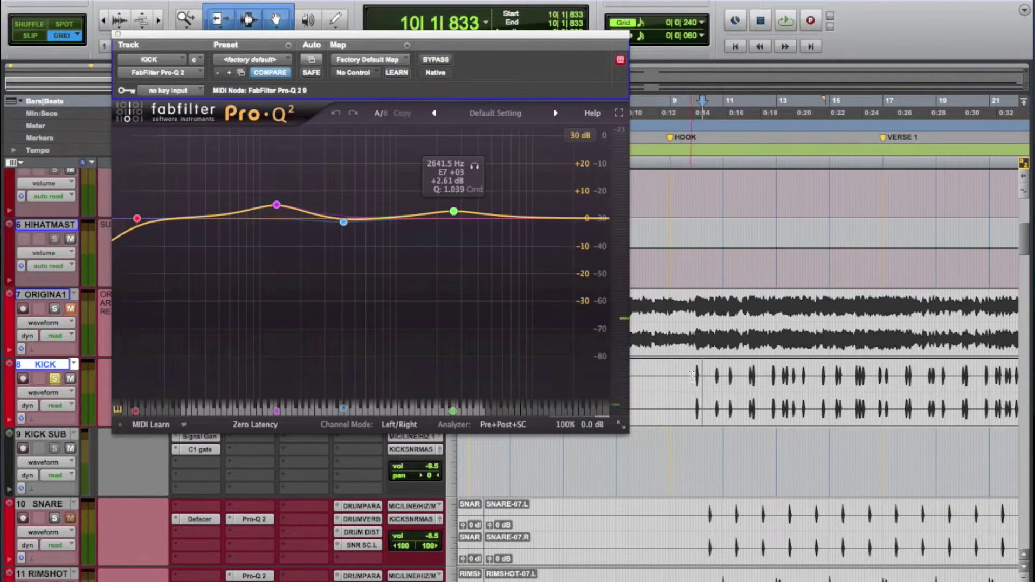
click(690, 376)
key(space)
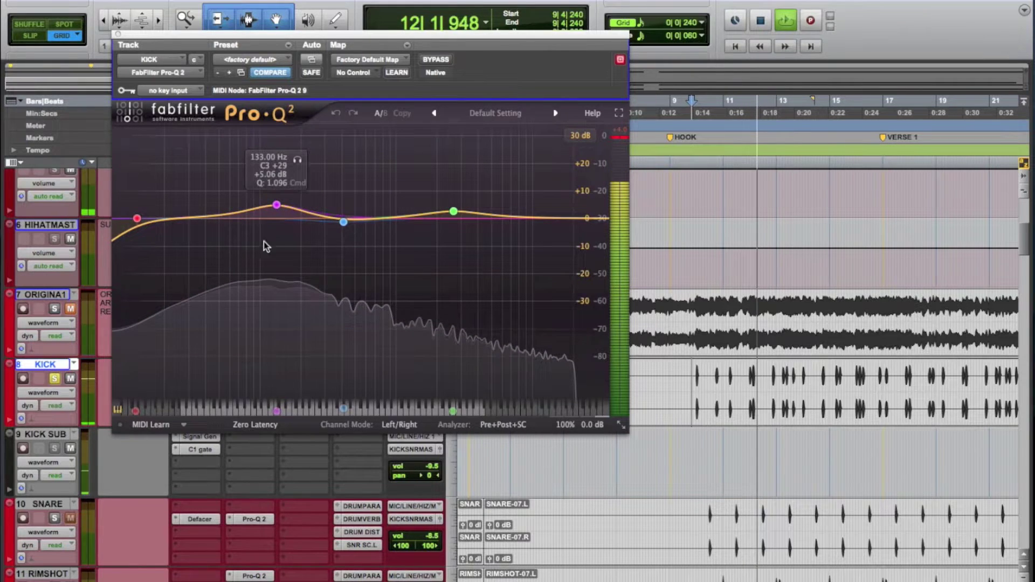
key(space)
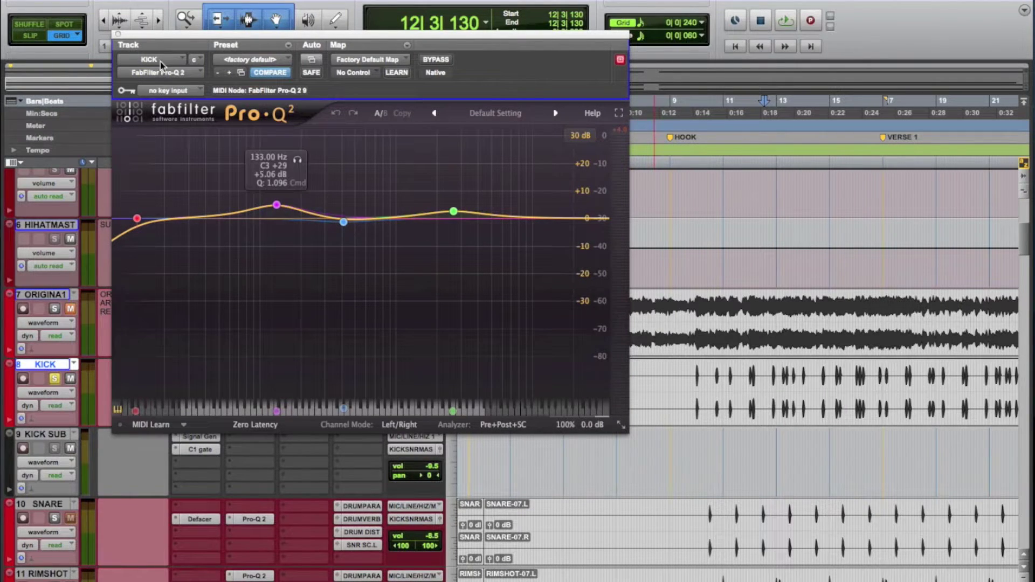
Step: Review the KICK track's Solid Bus Comp with the kick cued at 9|4|240, check Pro-Q 2 again and close the plug-in window
click(118, 34)
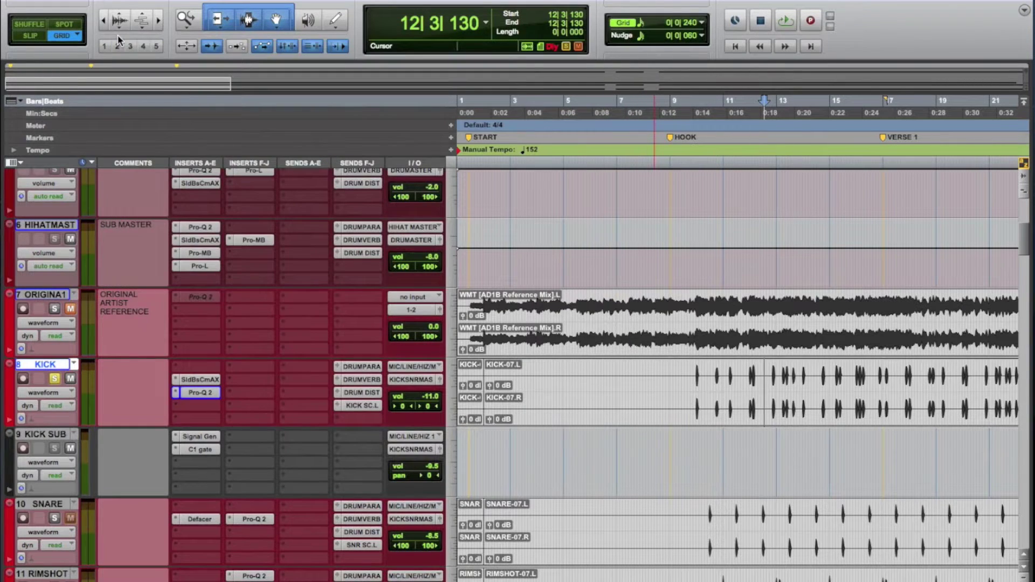
click(200, 380)
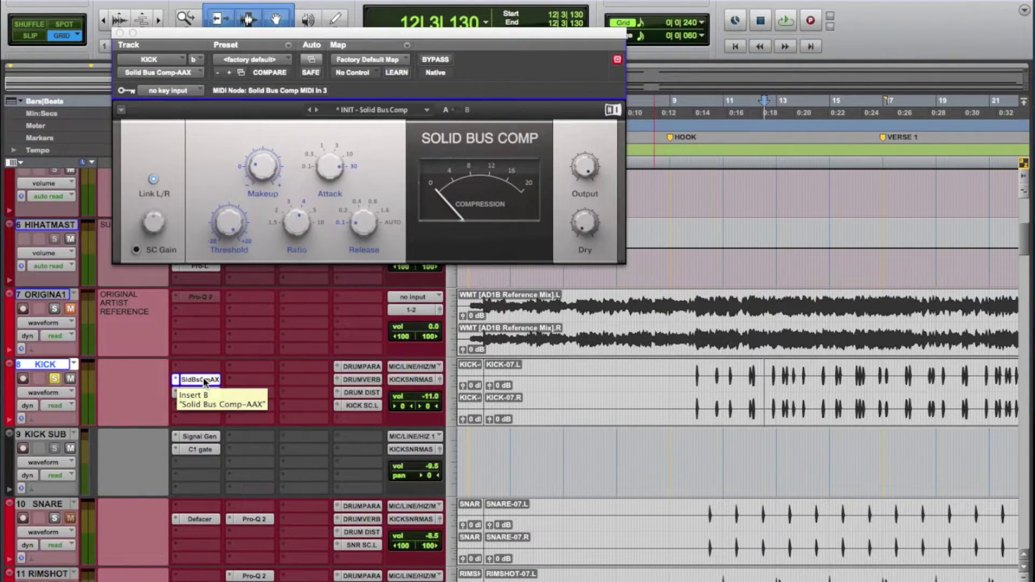
click(695, 377)
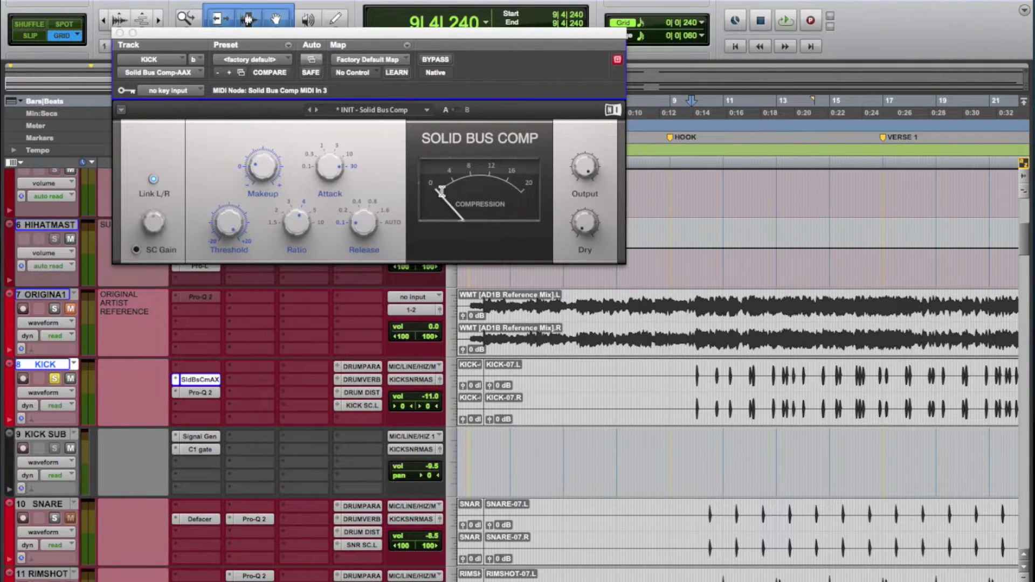
key(space)
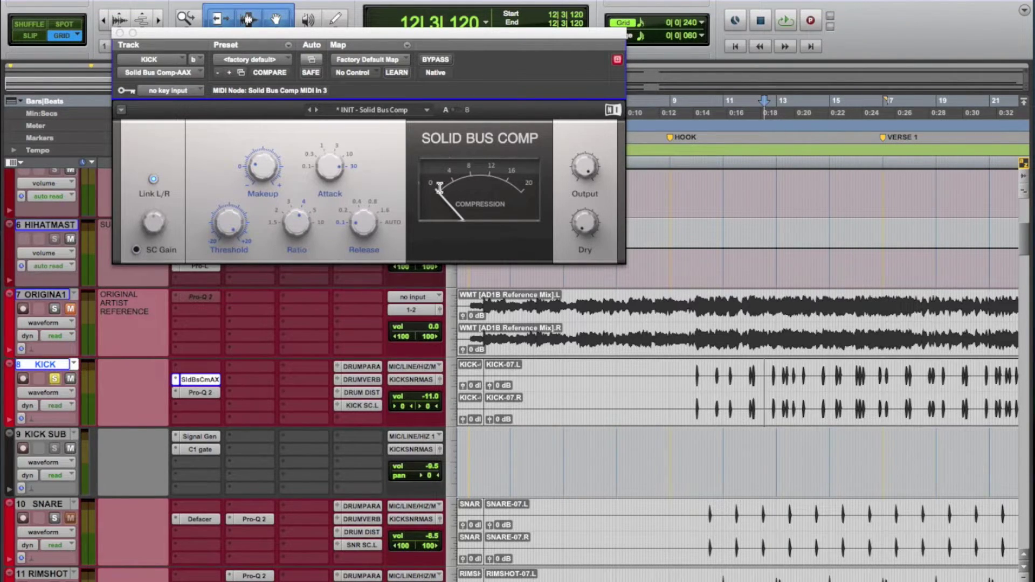
mouse_move(240, 171)
click(201, 393)
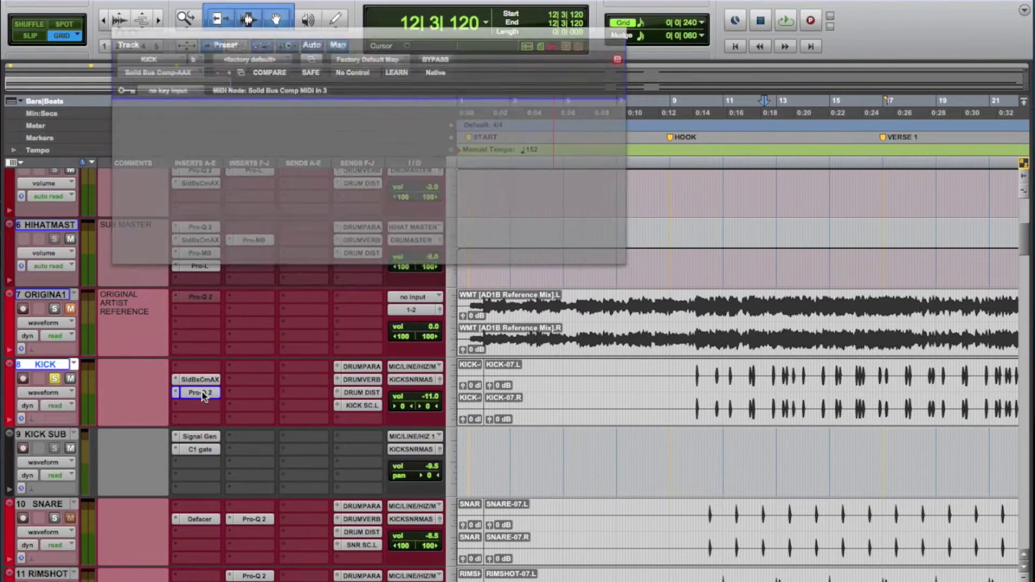
click(118, 34)
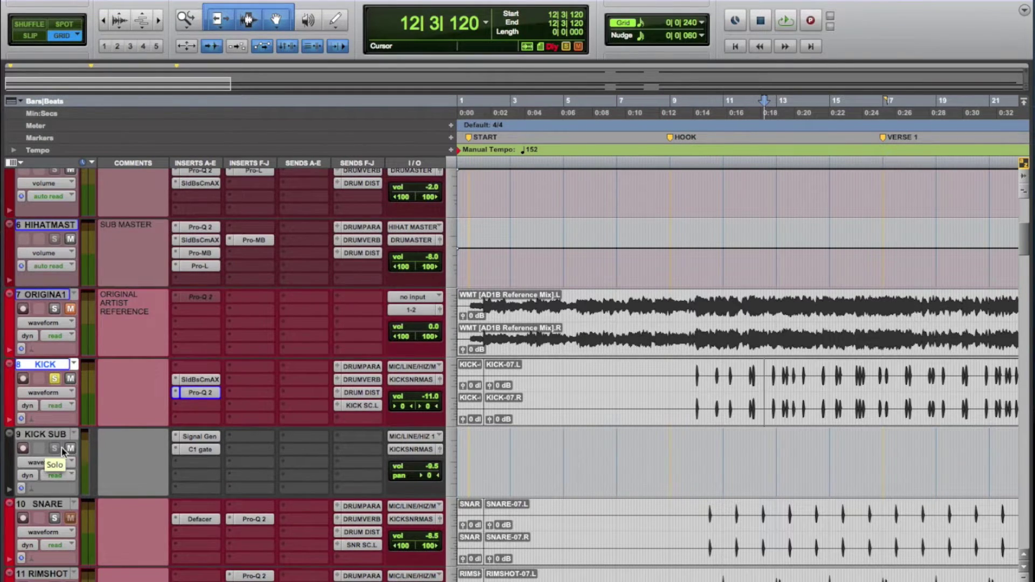
Step: Solo the KICK SUB track instead of KICK and open the KICK track's pre-fader KICK SC.L send
click(54, 378)
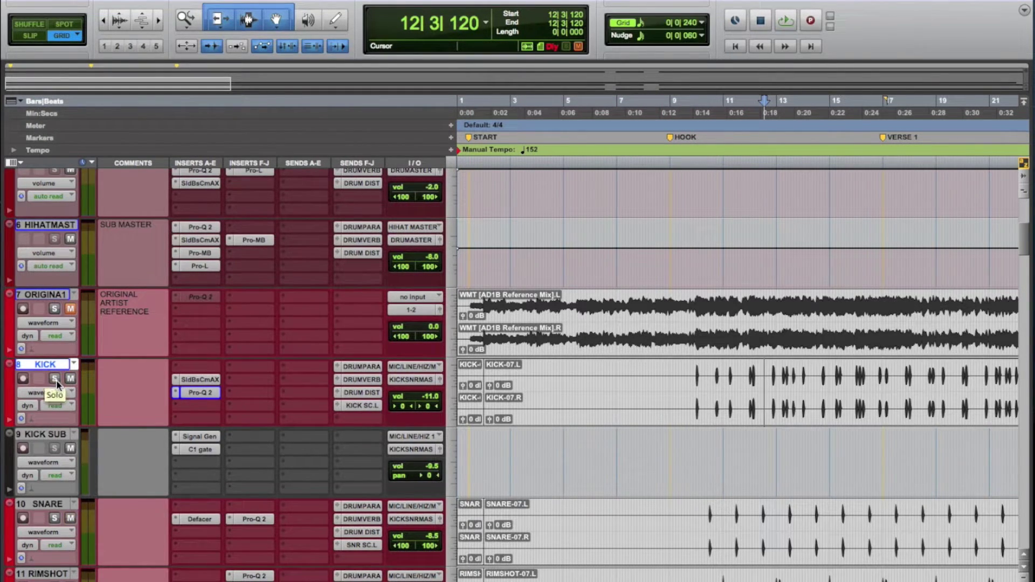
click(46, 434)
click(55, 448)
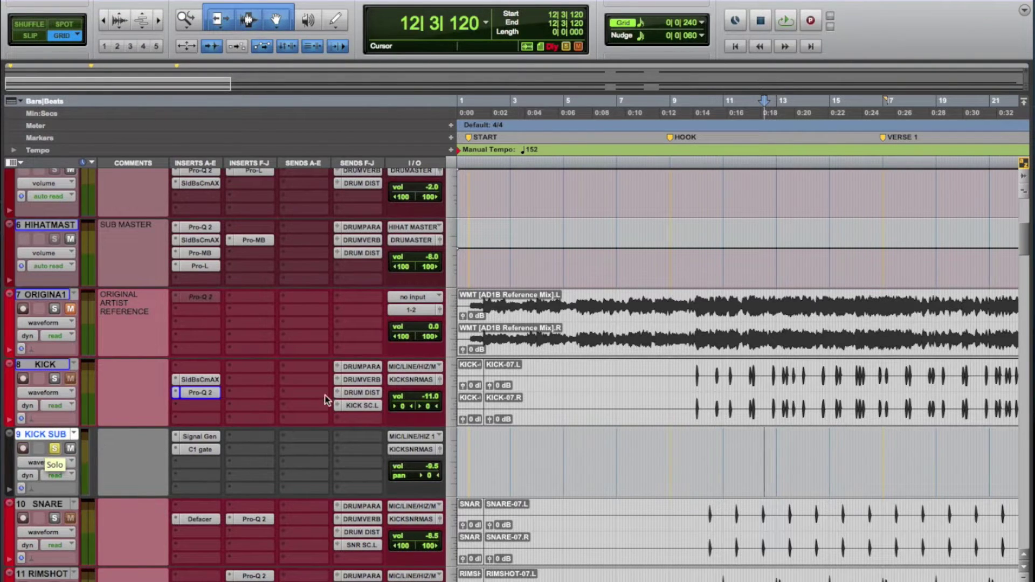
click(360, 406)
click(521, 121)
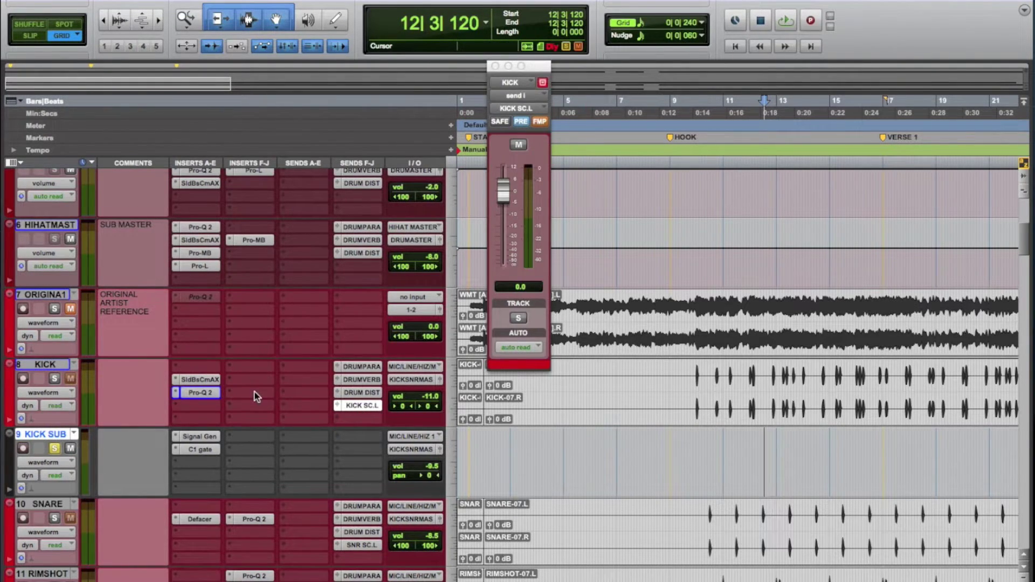
Step: Select the range of kick hits from 9|4|480 to 12|2|720, move the selection to KICK SUB and play the soloed sub
click(695, 383)
drag(695, 383, 760, 384)
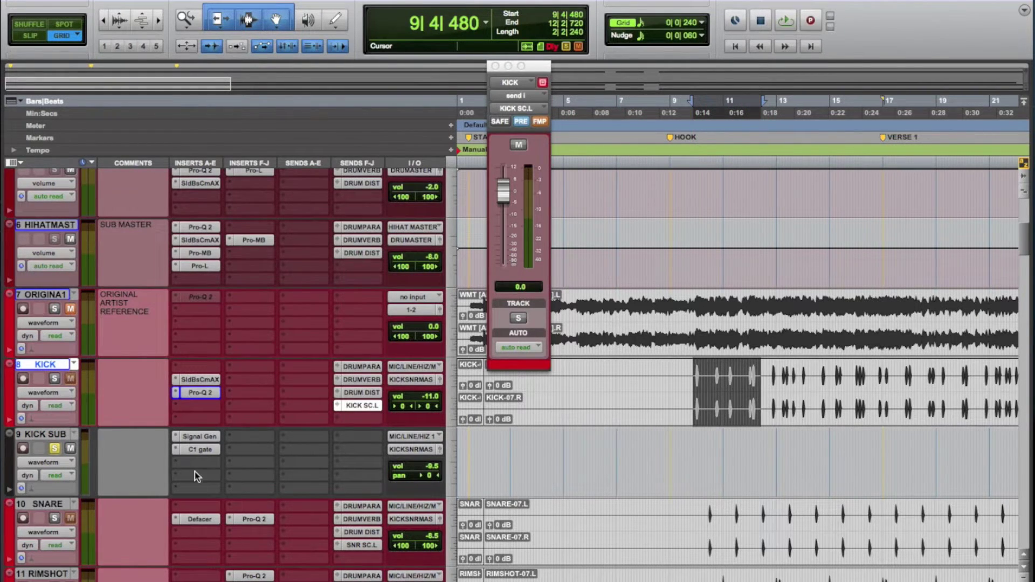
click(22, 440)
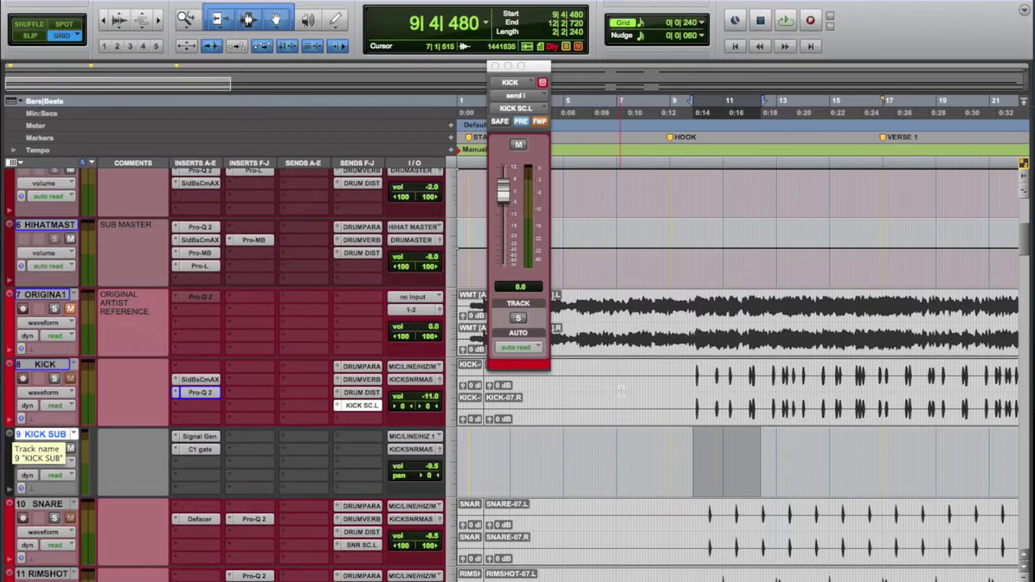
key(space)
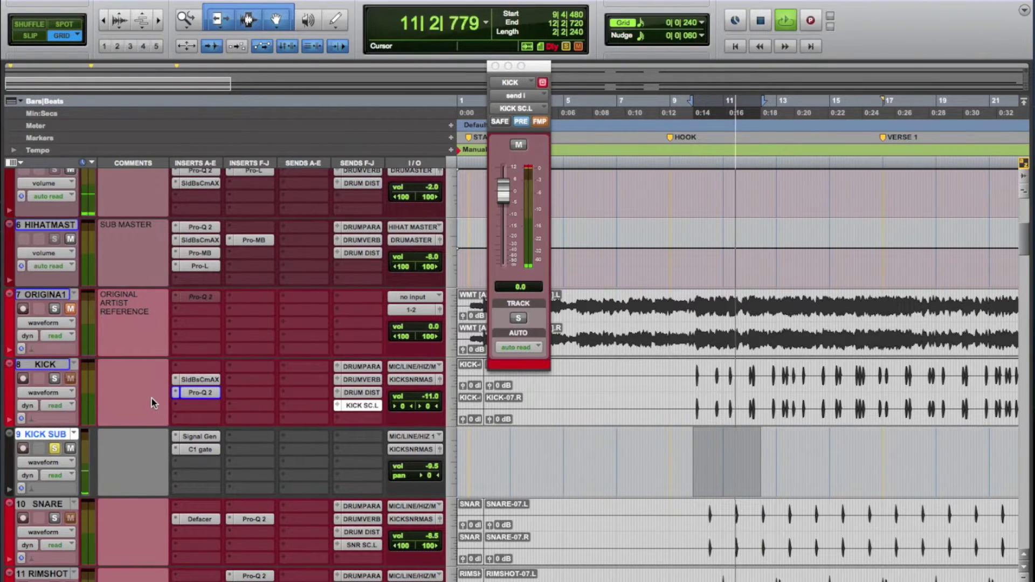
key(space)
click(600, 266)
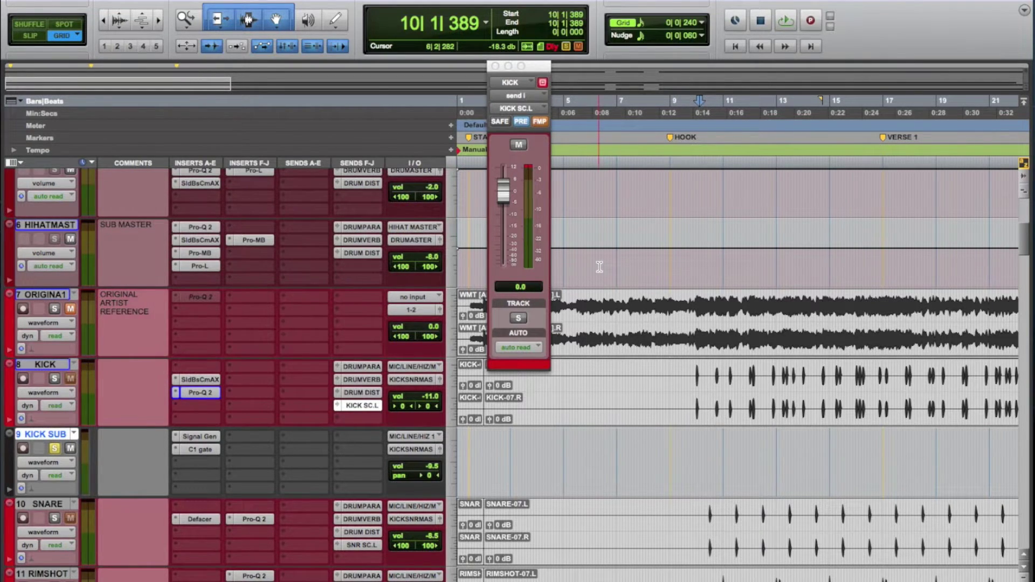
Step: Check the KICK track's Pro-Q 2, then open KICK SUB's Signal Generator and reposition its window
click(201, 393)
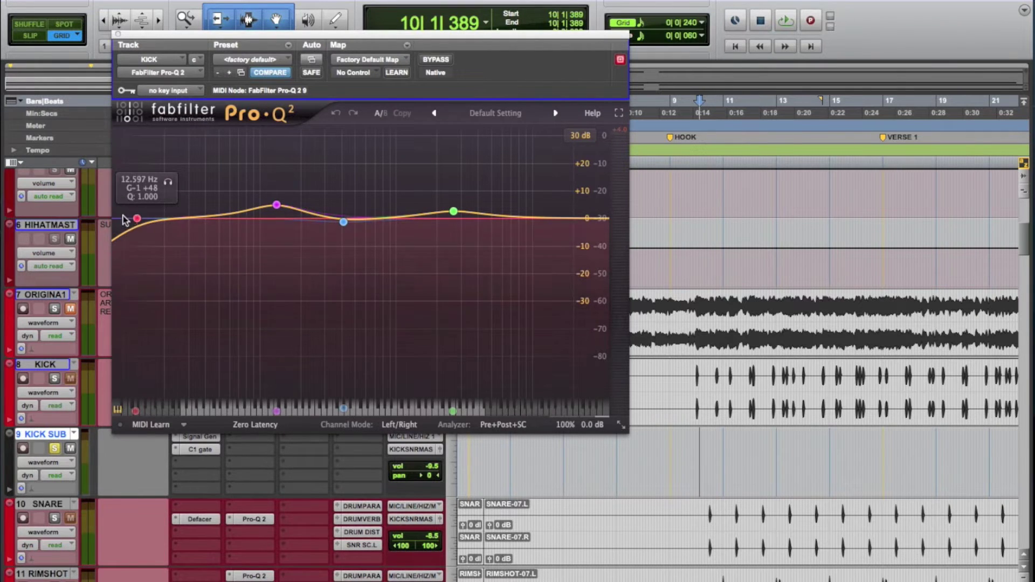
click(118, 34)
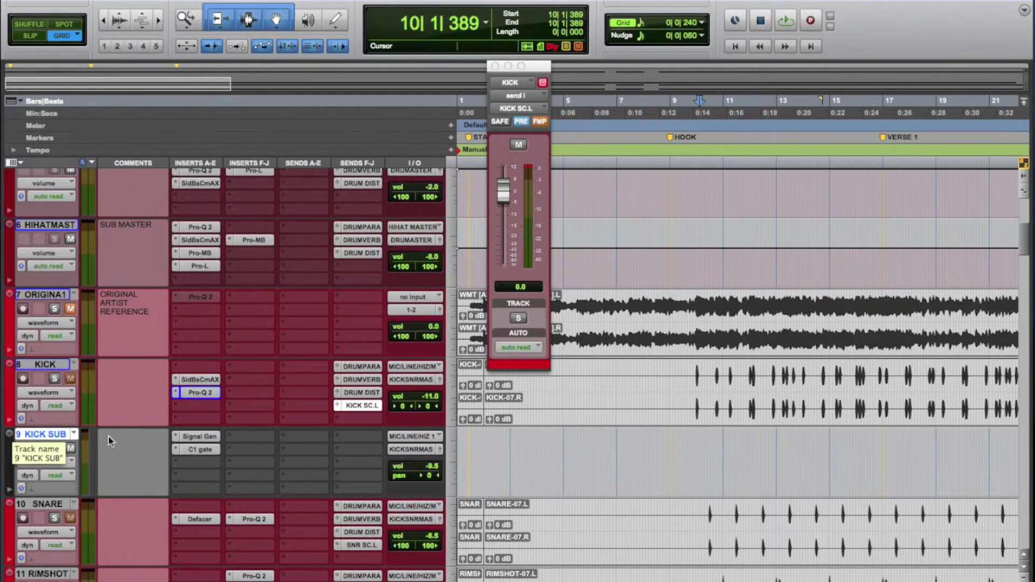
click(201, 437)
drag(253, 37, 286, 64)
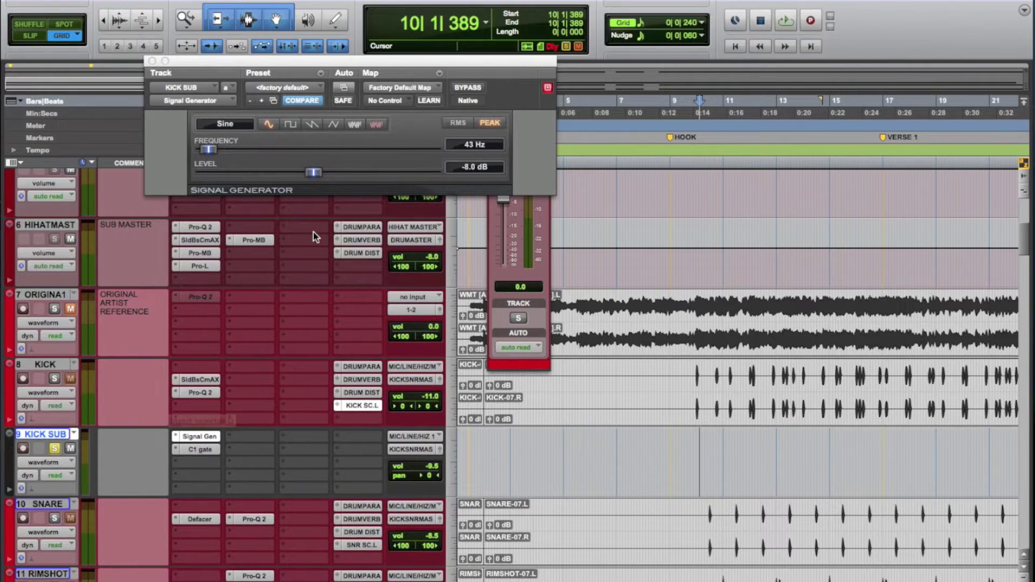
Step: Compare KICK SUB's tone with C1 gate bypassed and re-enabled, and open the gate's settings
super+click(200, 453)
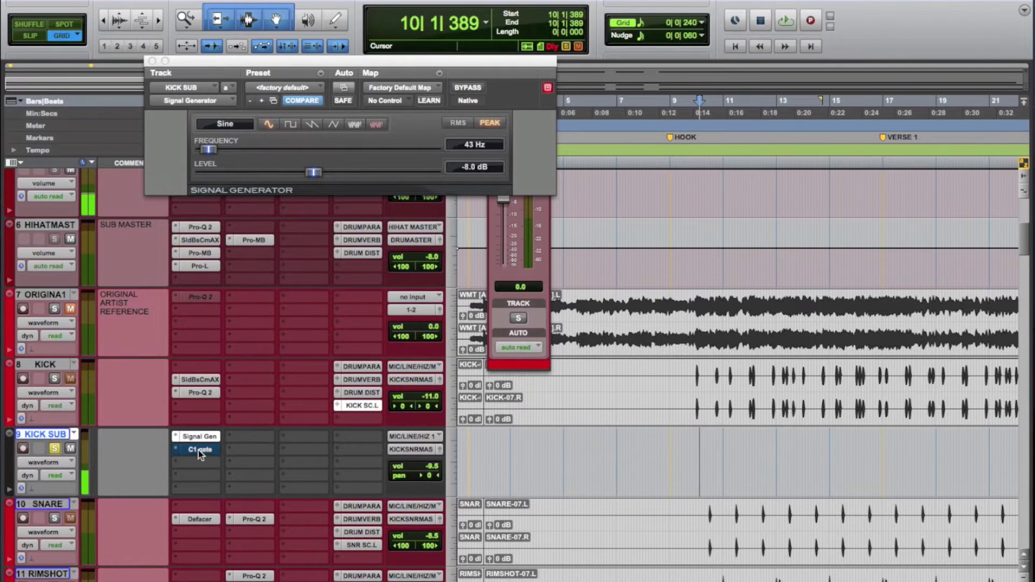
super+click(199, 453)
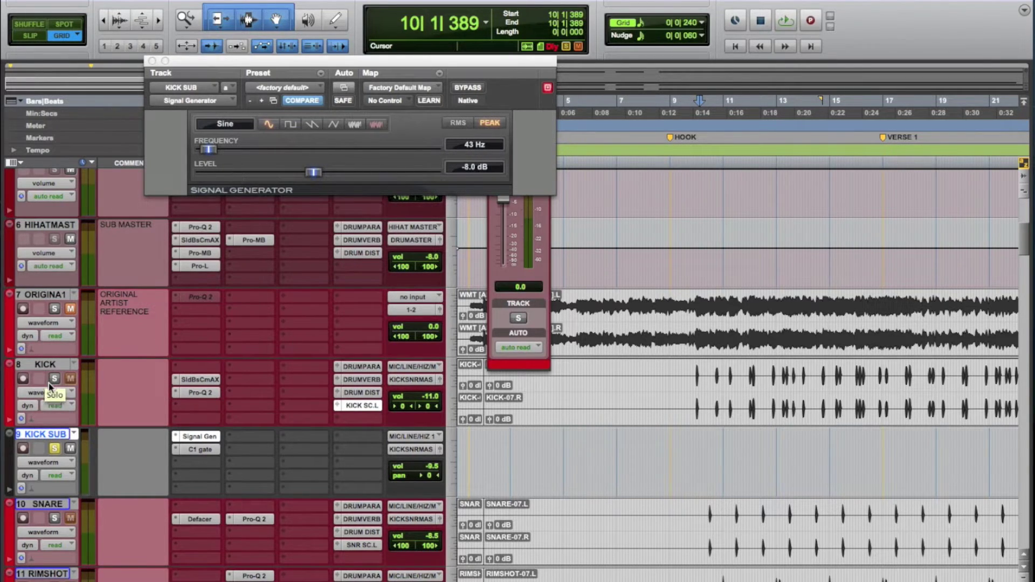
click(201, 451)
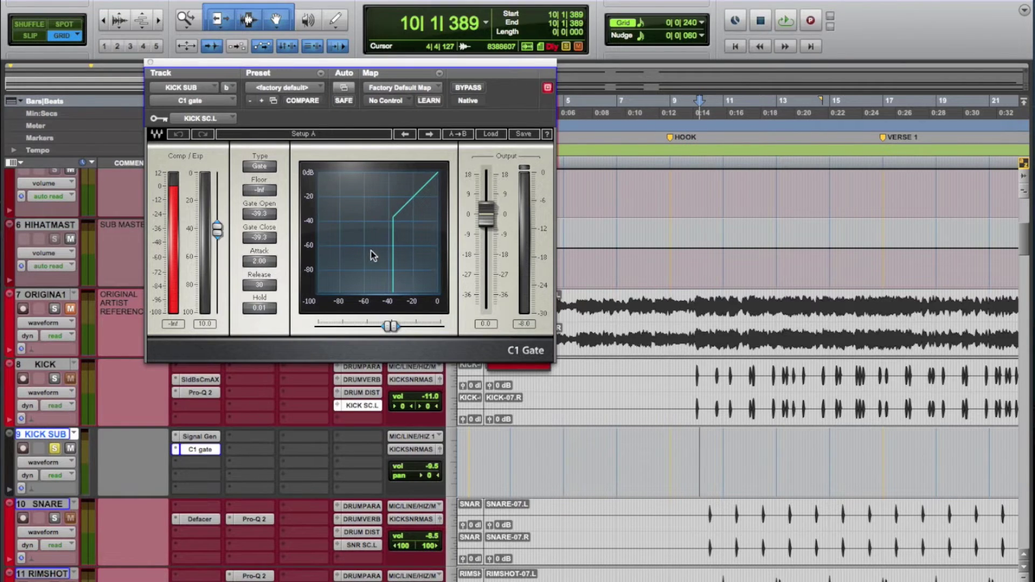
Step: Solo the KICK track instead of KICK SUB, and check the KICK SC.L send before closing its window
click(54, 448)
click(54, 379)
click(362, 405)
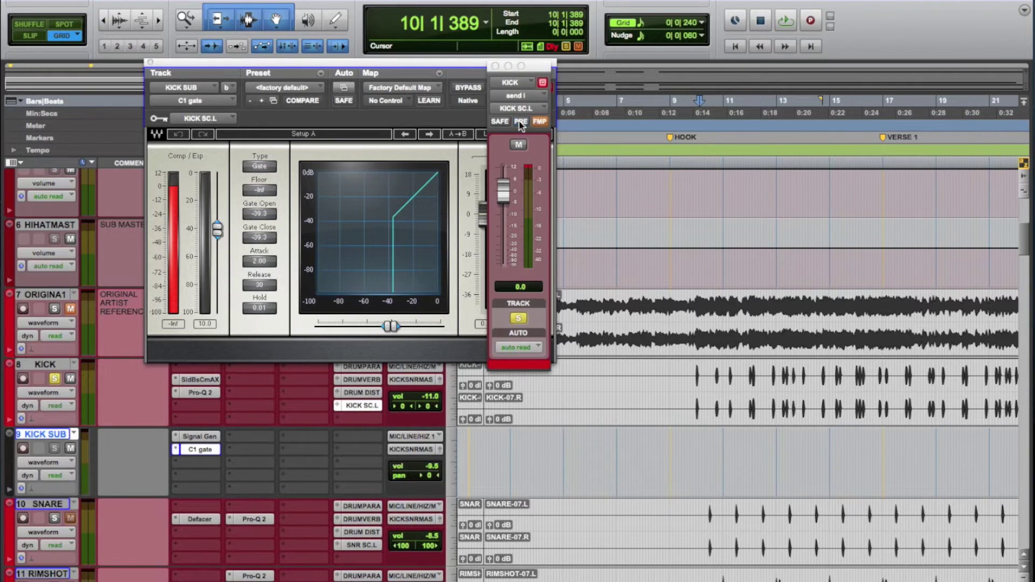
click(495, 66)
Step: Mute the KICK SUB track and select the kick hits from 9|4|720 to 12|2|480
click(70, 449)
drag(700, 384, 759, 384)
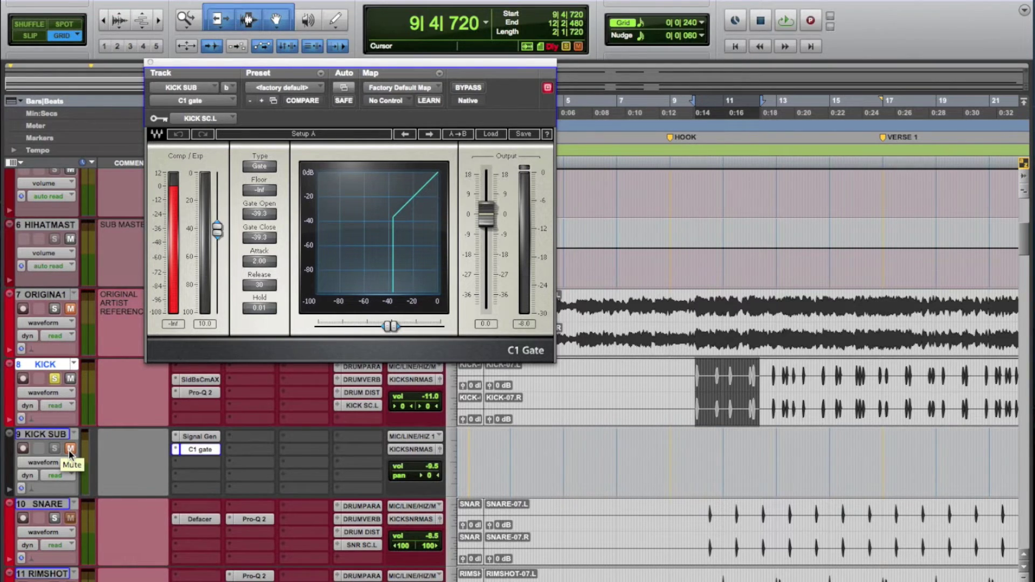
Step: Play the selected kick hits with KICK soloed, comparing the sound with KICK SUB unmuted and muted, and stop playback
key(space)
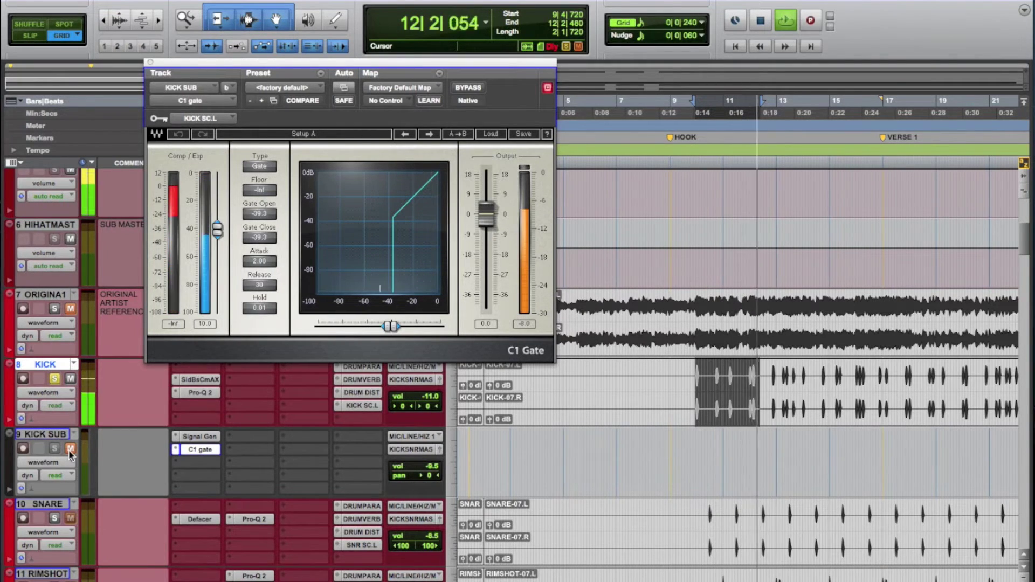
click(70, 450)
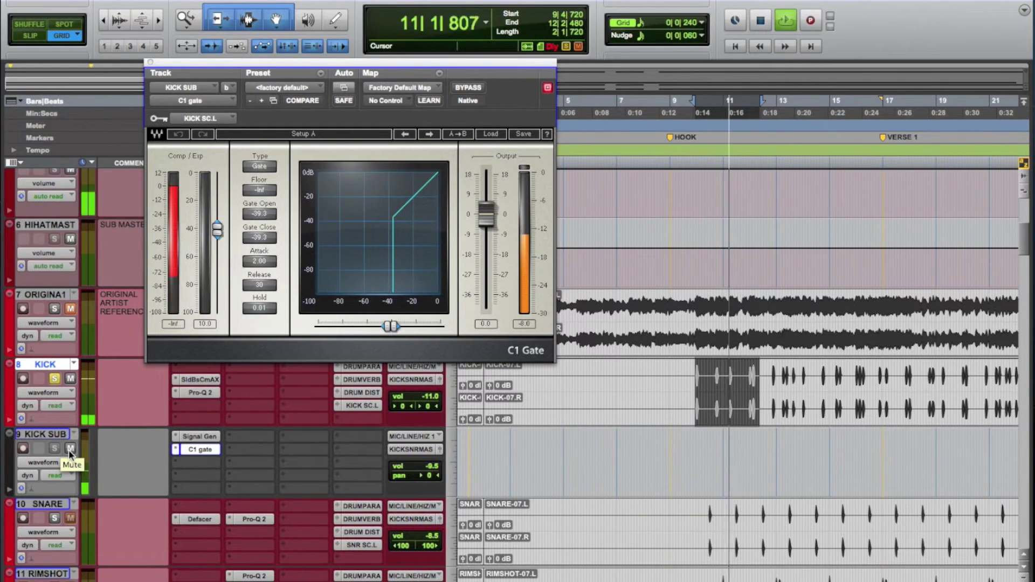
click(69, 449)
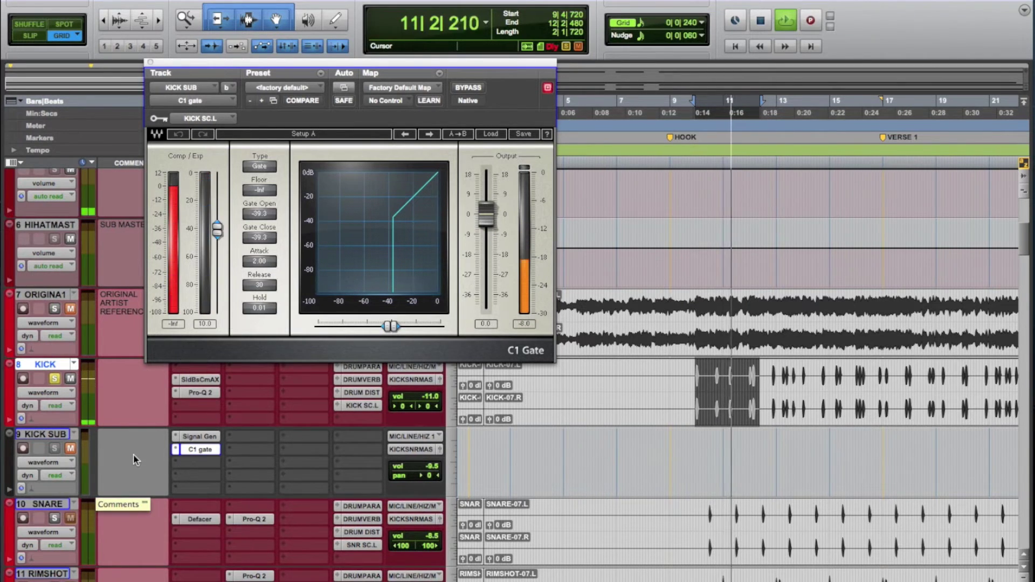
key(space)
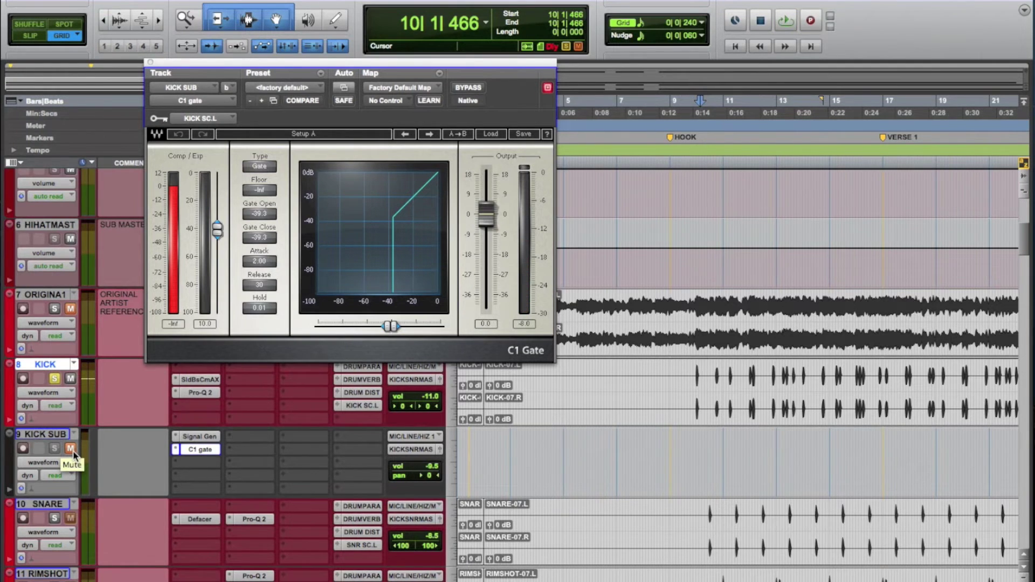
Step: Unmute KICK SUB, unsolo KICK, and select the hook from 9|1|000 to 17|1|000 on the KICK track
click(72, 451)
click(55, 380)
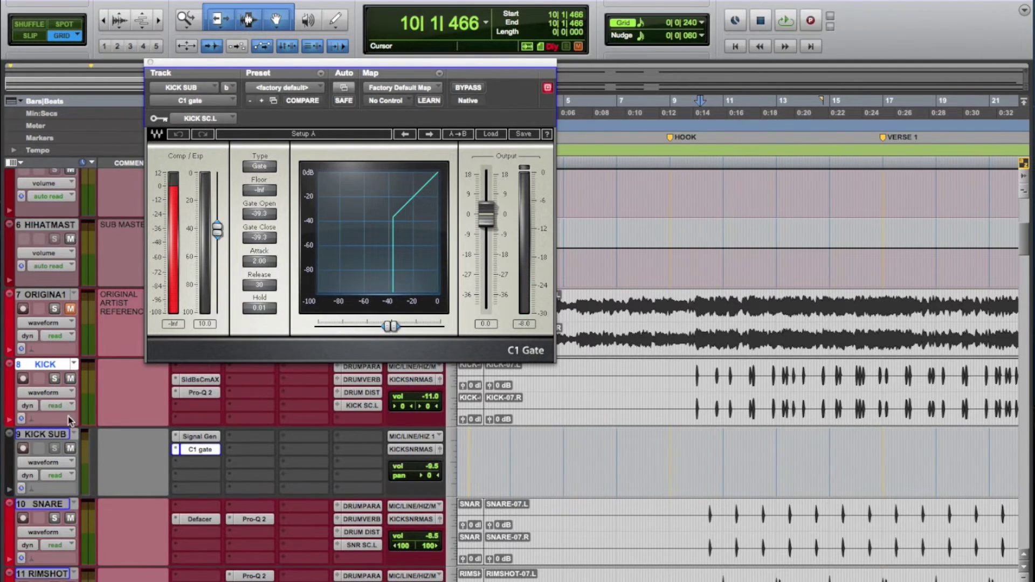
click(672, 371)
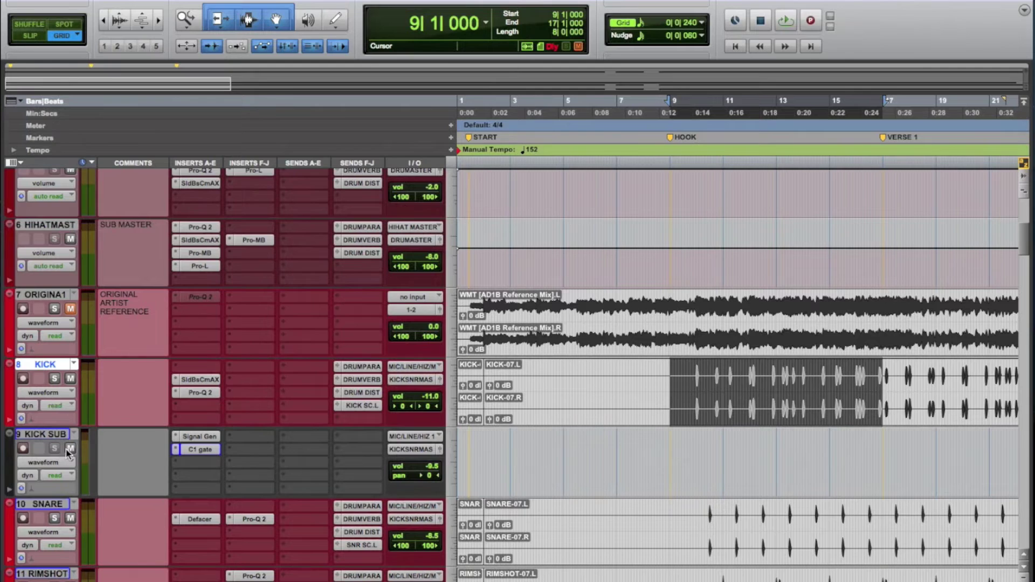
Step: Compare the hook's drums with KICK SUB muted and KICK's SldBsCmAX and Pro-Q 2 bypassed against all of them active, and stop playback
click(69, 449)
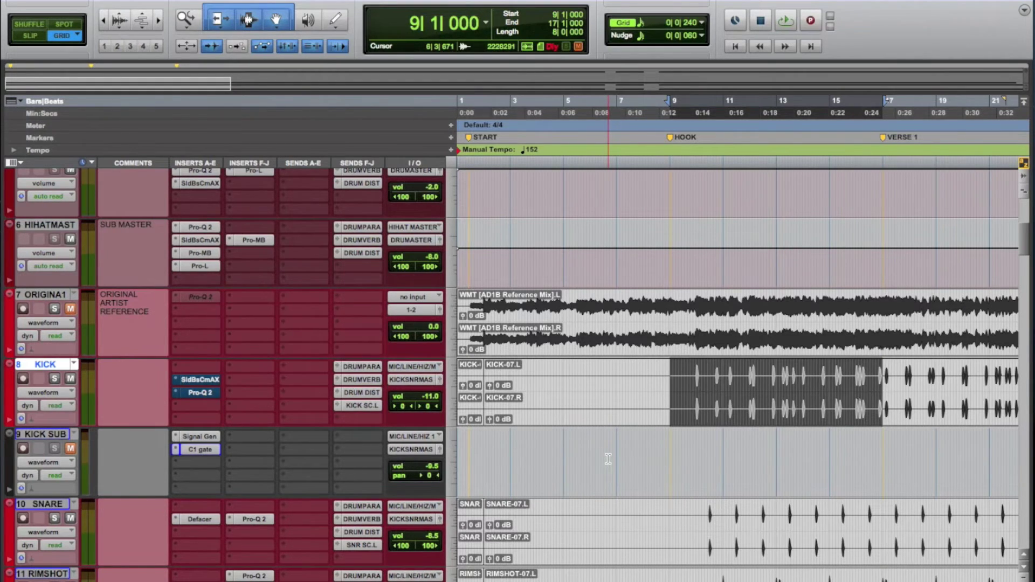
key(space)
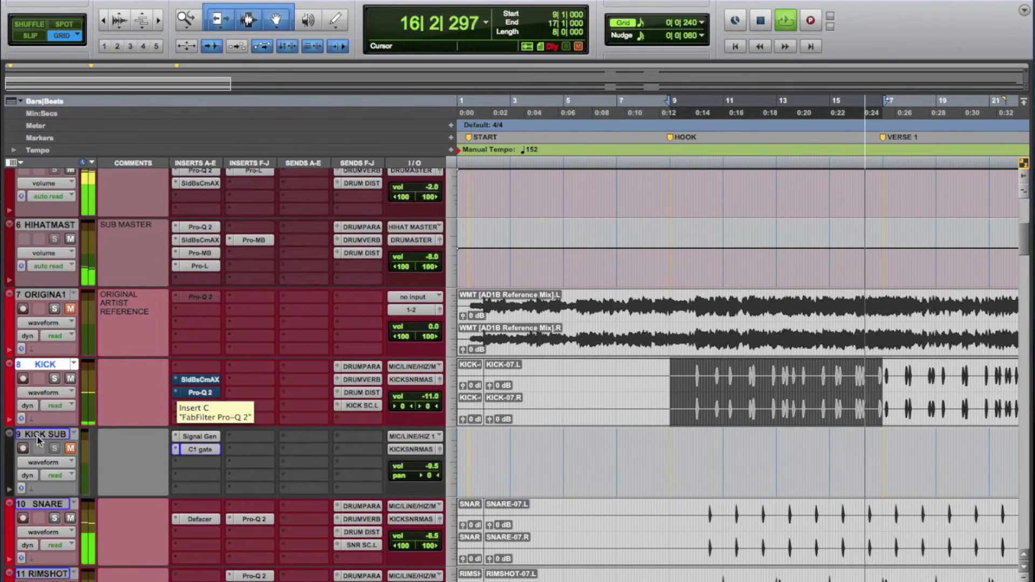
click(68, 450)
super+click(204, 393)
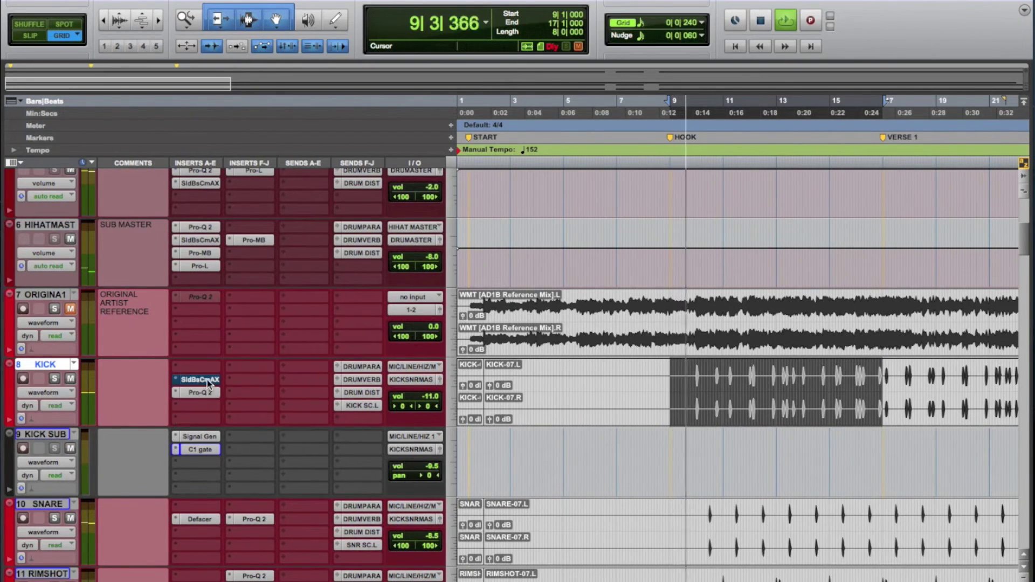
super+click(212, 380)
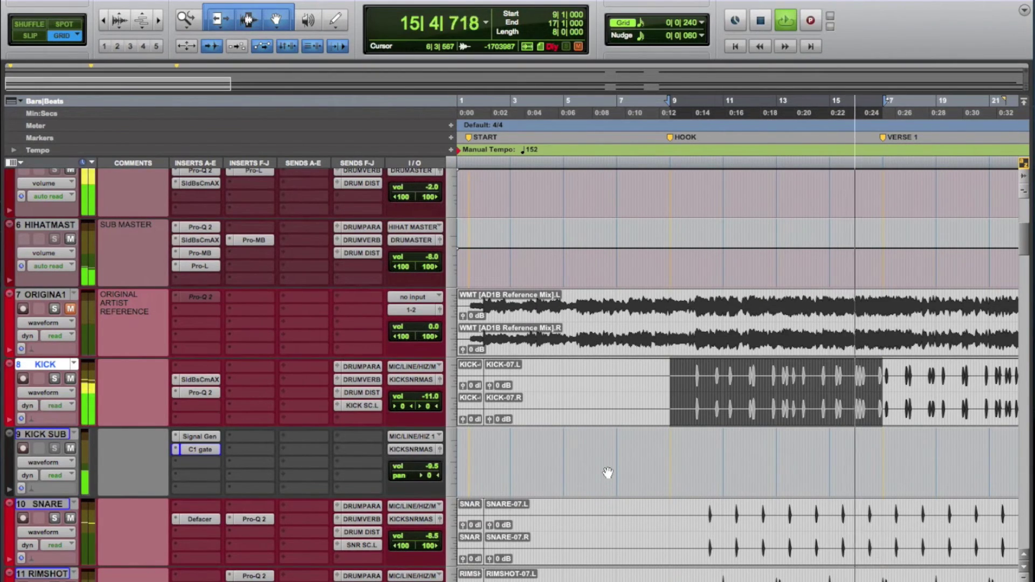
key(space)
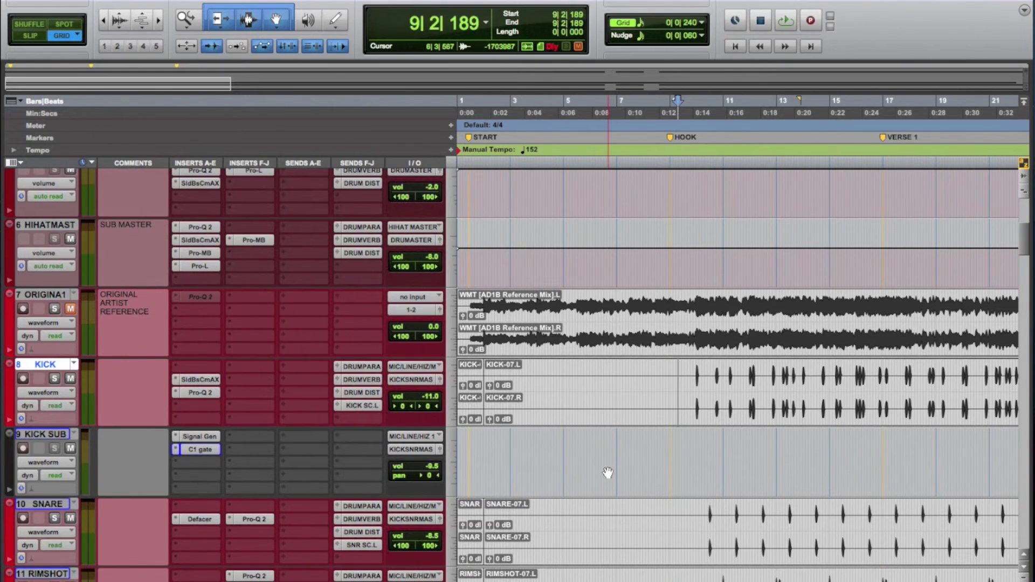
scroll(607, 473, up, 5)
scroll(748, 292, down, 2)
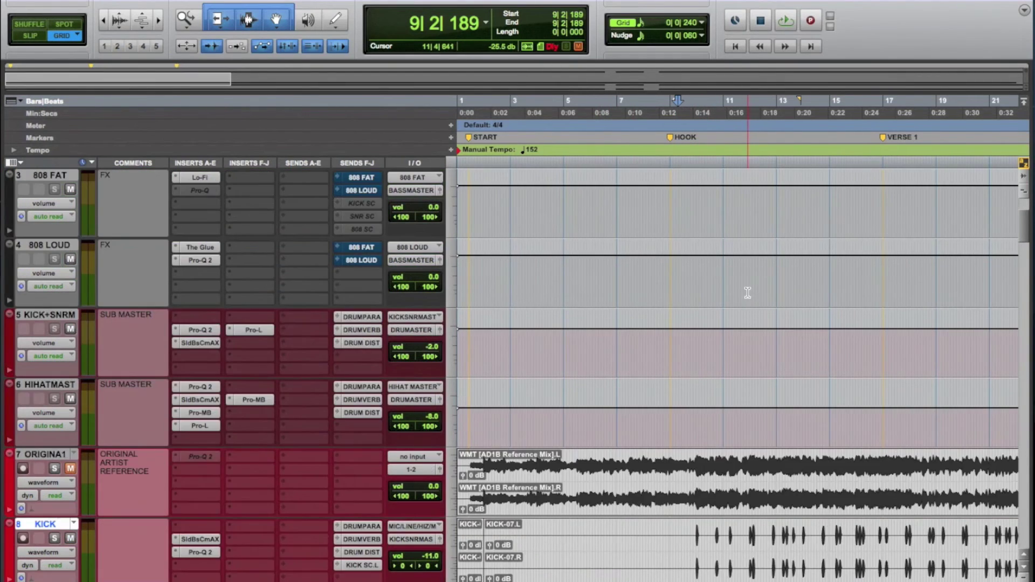
scroll(748, 293, down, 2)
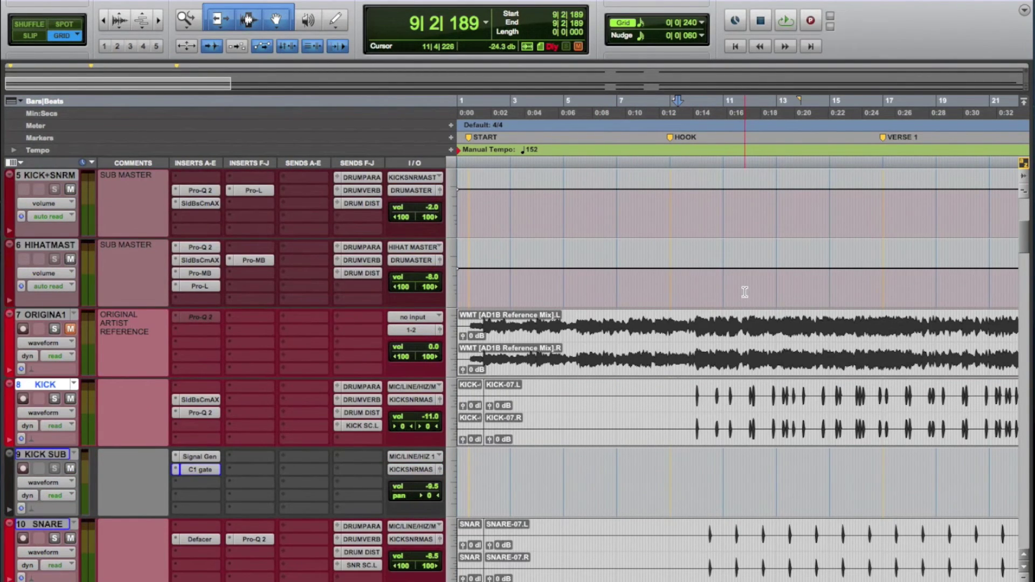